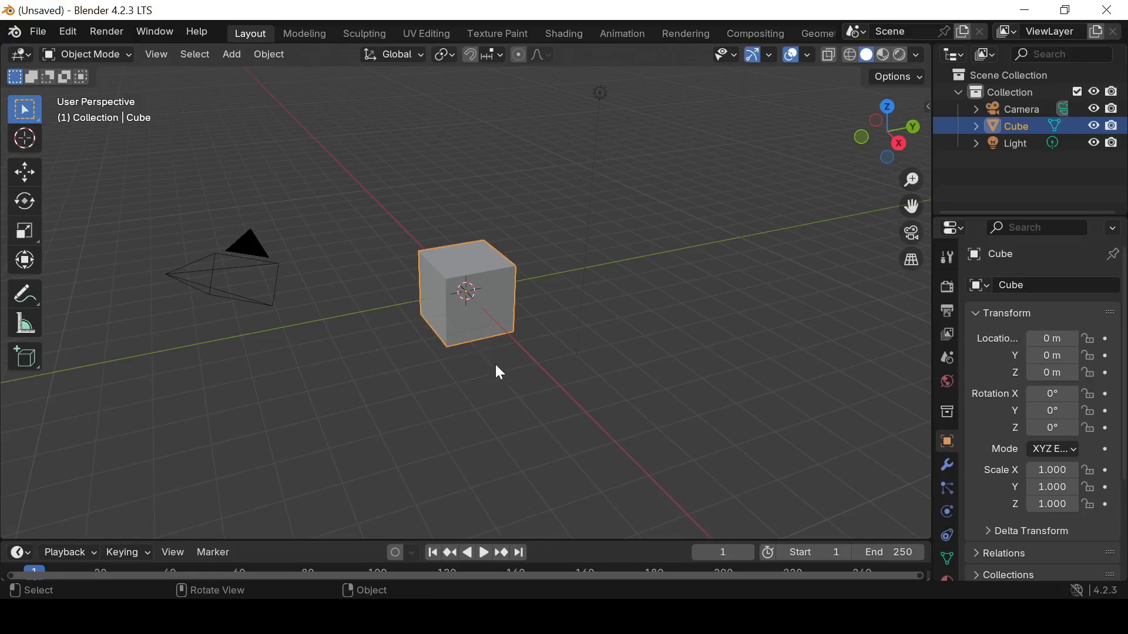
Delete the default cube from the scene
right_click(500, 323)
right_click(495, 326)
click(431, 580)
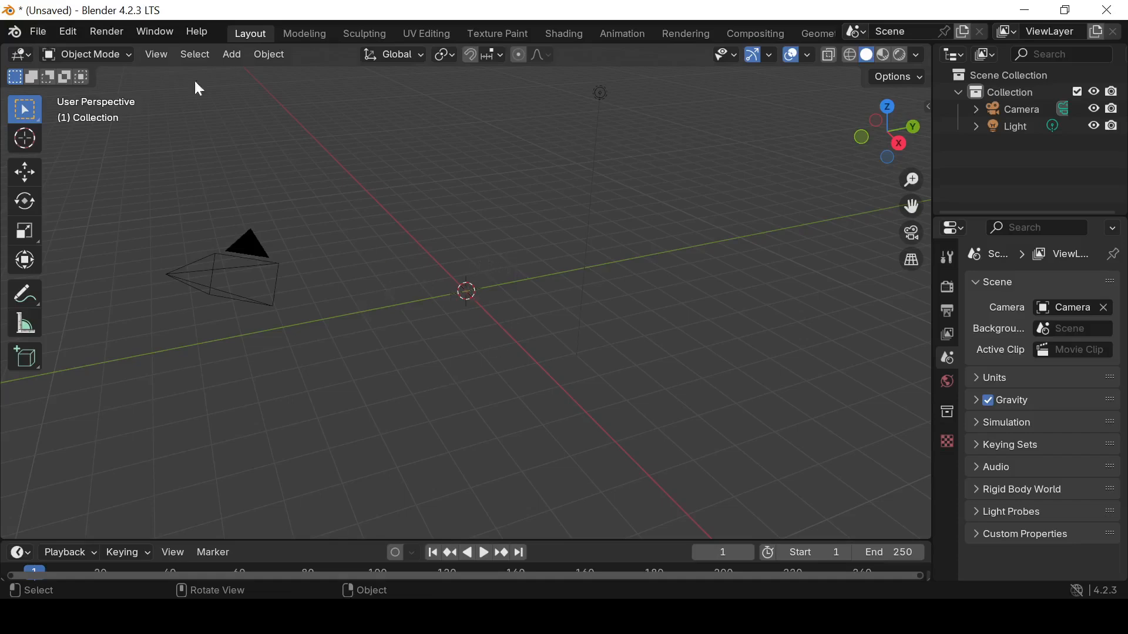
Add a text object at the world origin and clear its default text in Edit Mode
click(225, 53)
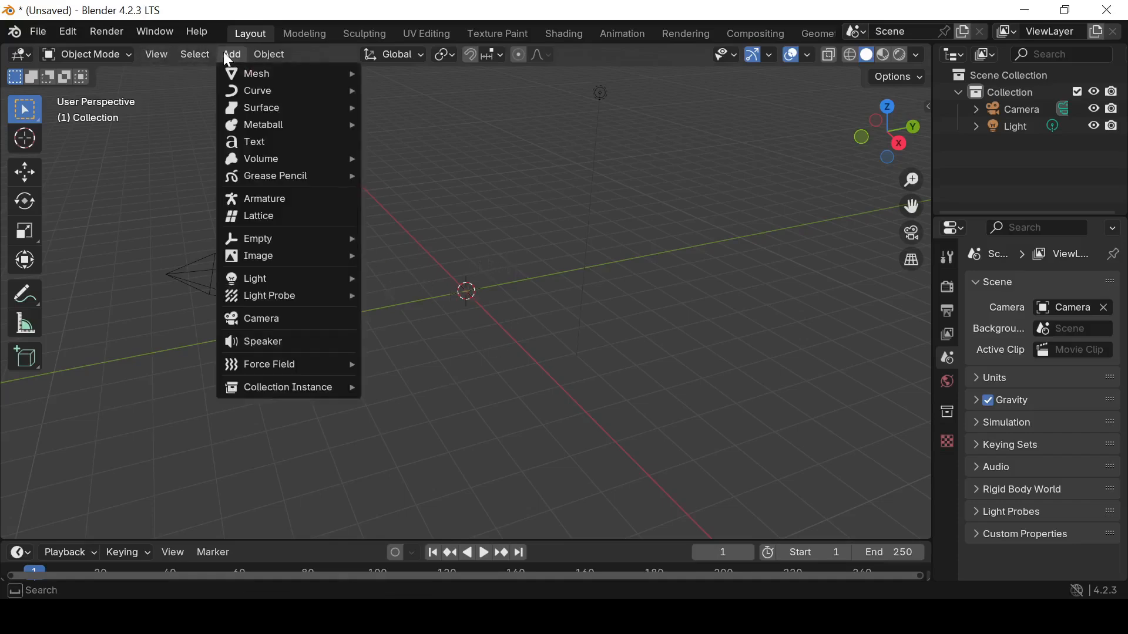
click(193, 120)
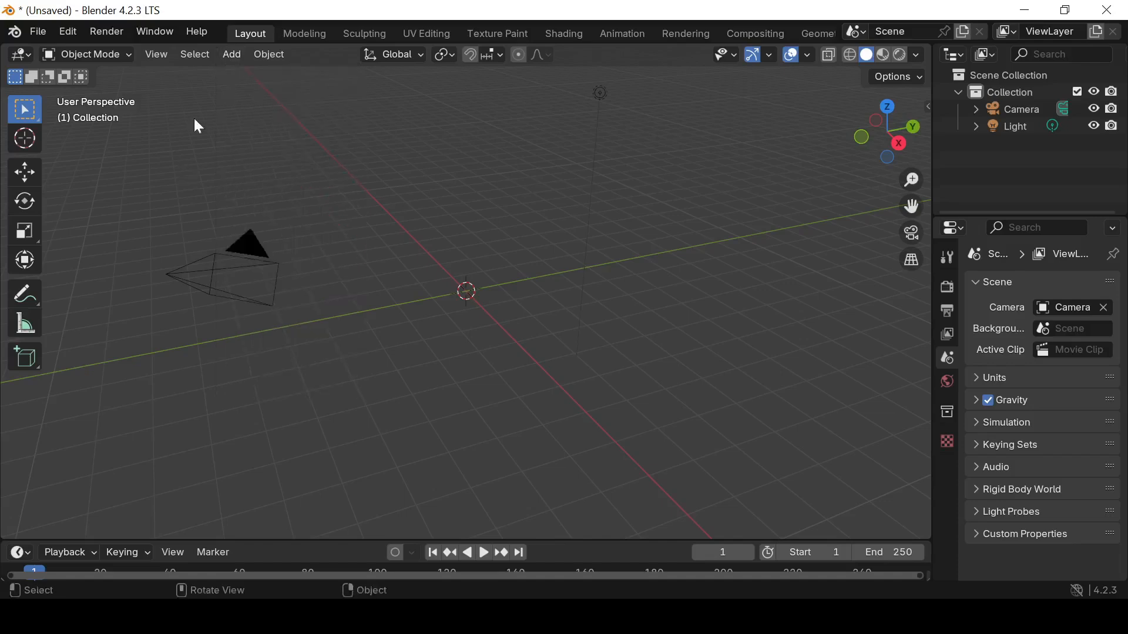
click(232, 55)
click(234, 142)
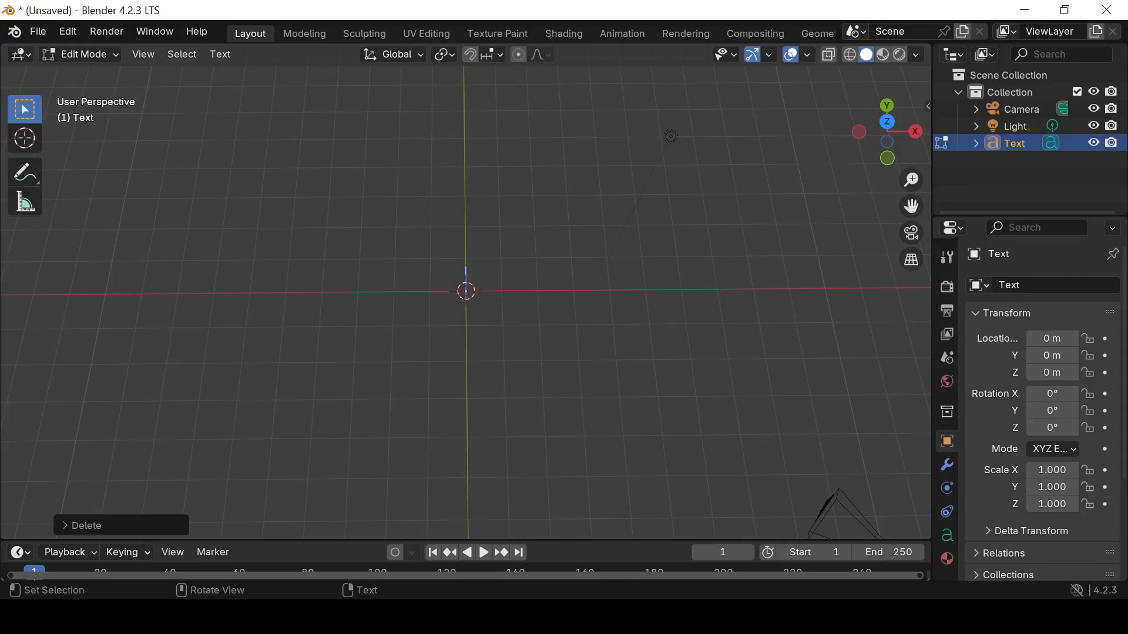
text(Med)
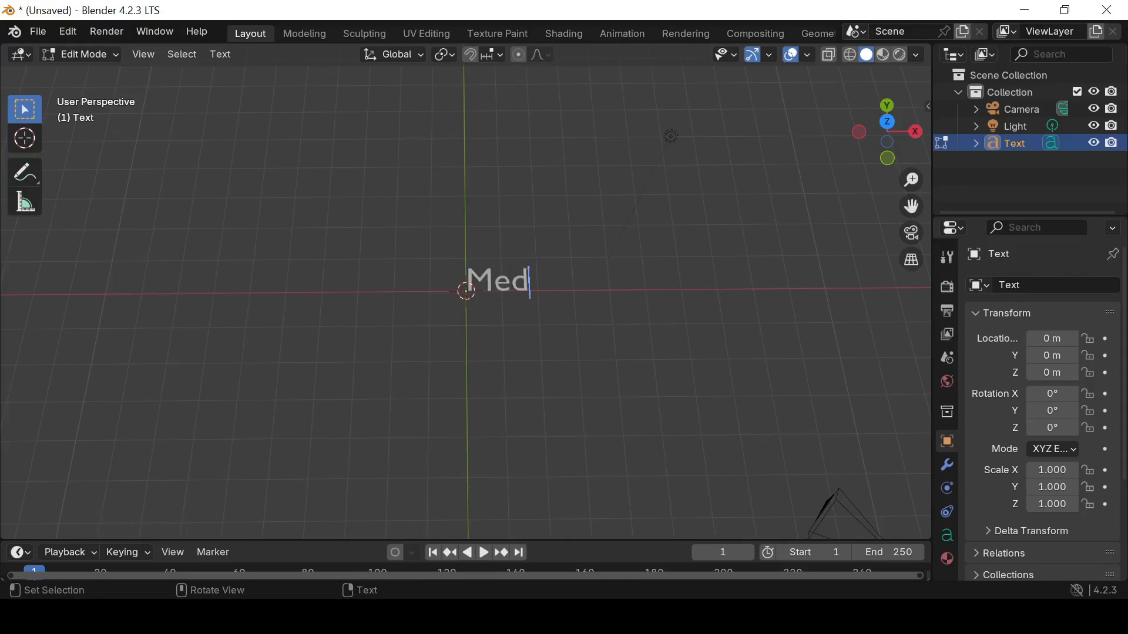
text(z The Poet)
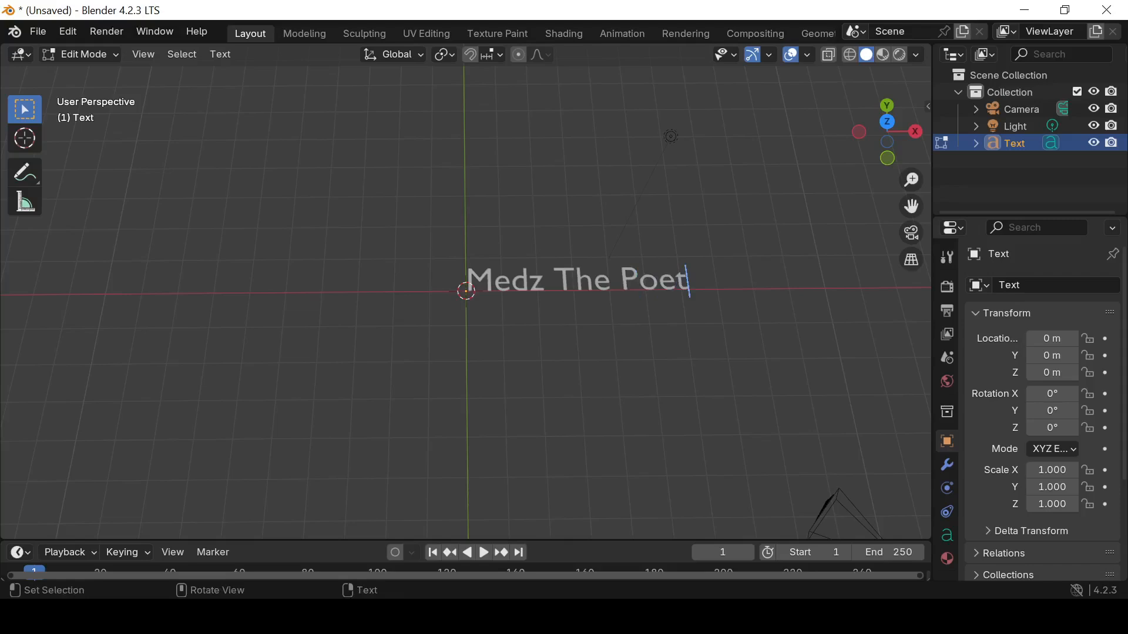
key(BackSpace)
key(BackSpace)
key(BackSpace)
key(BackSpace)
key(BackSpace)
key(BackSpace)
key(BackSpace)
key(BackSpace)
text(Da Poet)
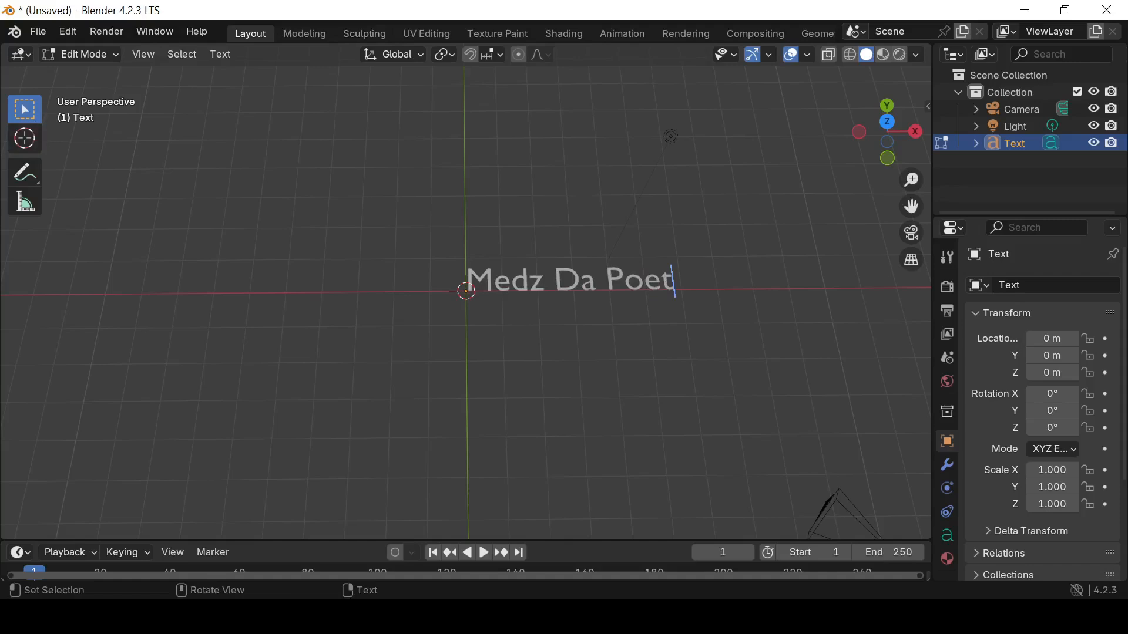
key(BackSpace)
key(BackSpace)
key(BackSpace)
key(BackSpace)
key(BackSpace)
key(BackSpace)
key(BackSpace)
key(BackSpace)
key(BackSpace)
key(BackSpace)
key(BackSpace)
key(BackSpace)
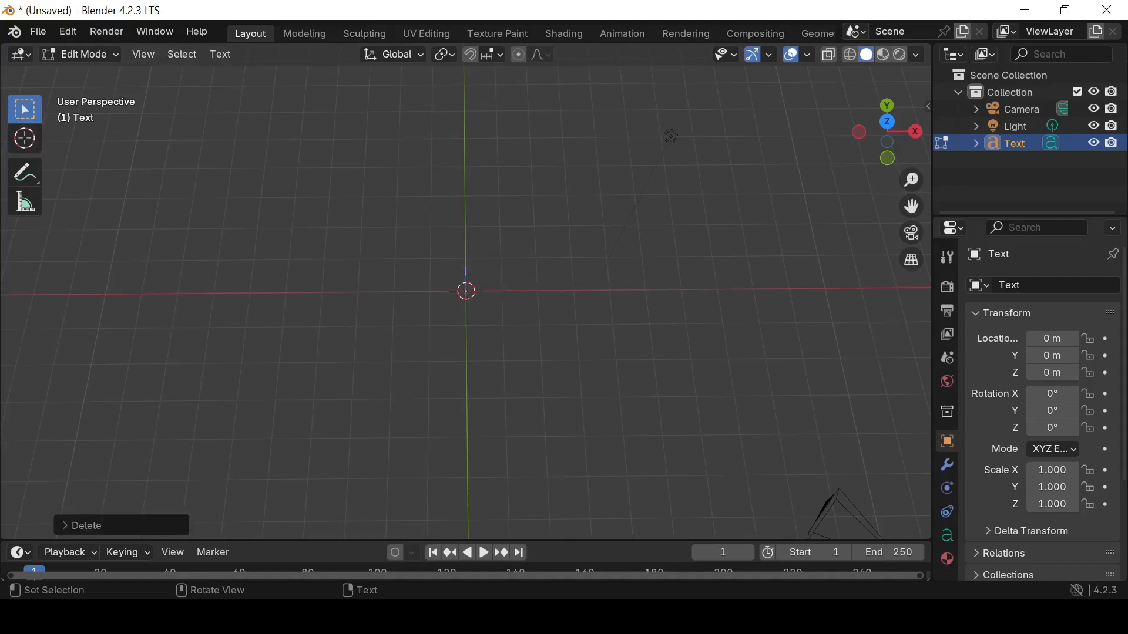
Enter "Medz Da Poet" as the text object's content and return to Object Mode
click(102, 54)
click(102, 54)
click(102, 54)
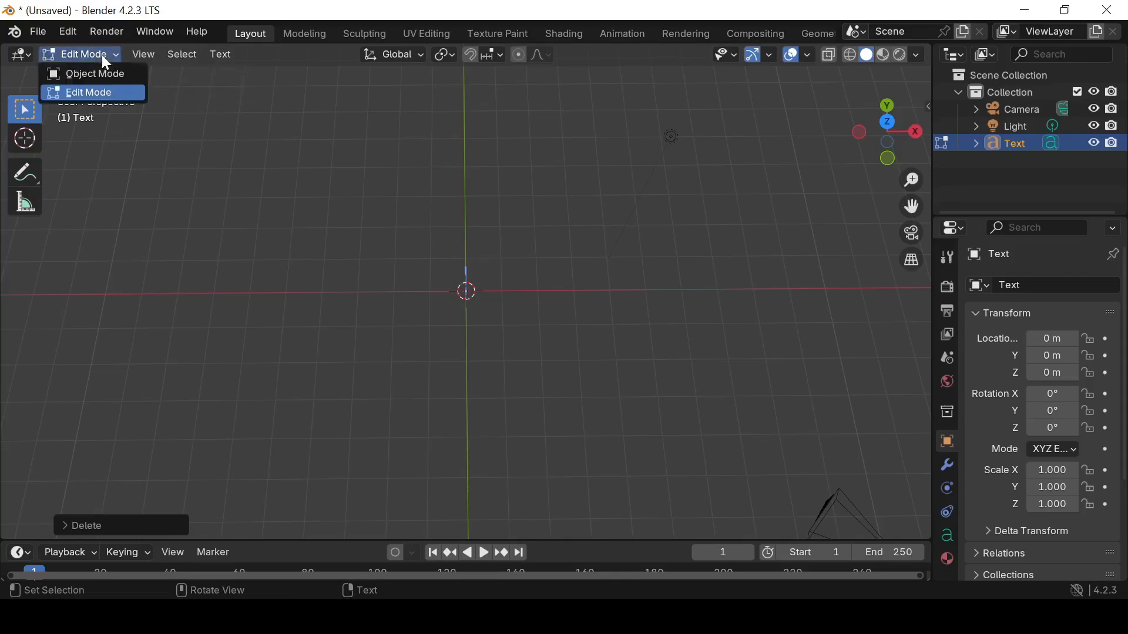
click(104, 71)
click(104, 52)
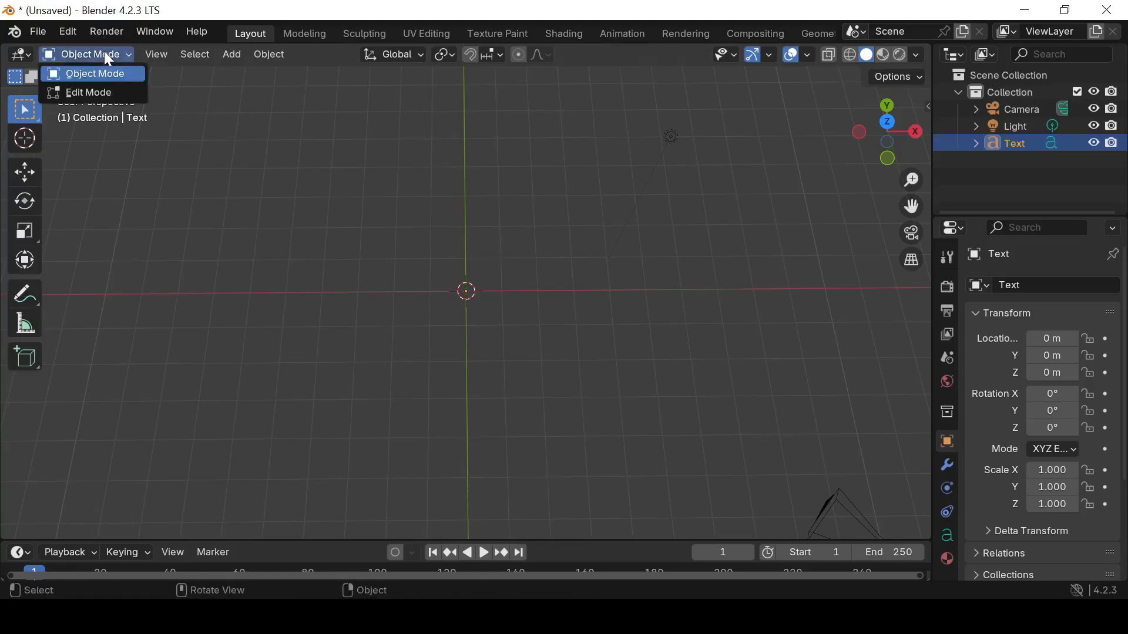
click(105, 91)
text(M)
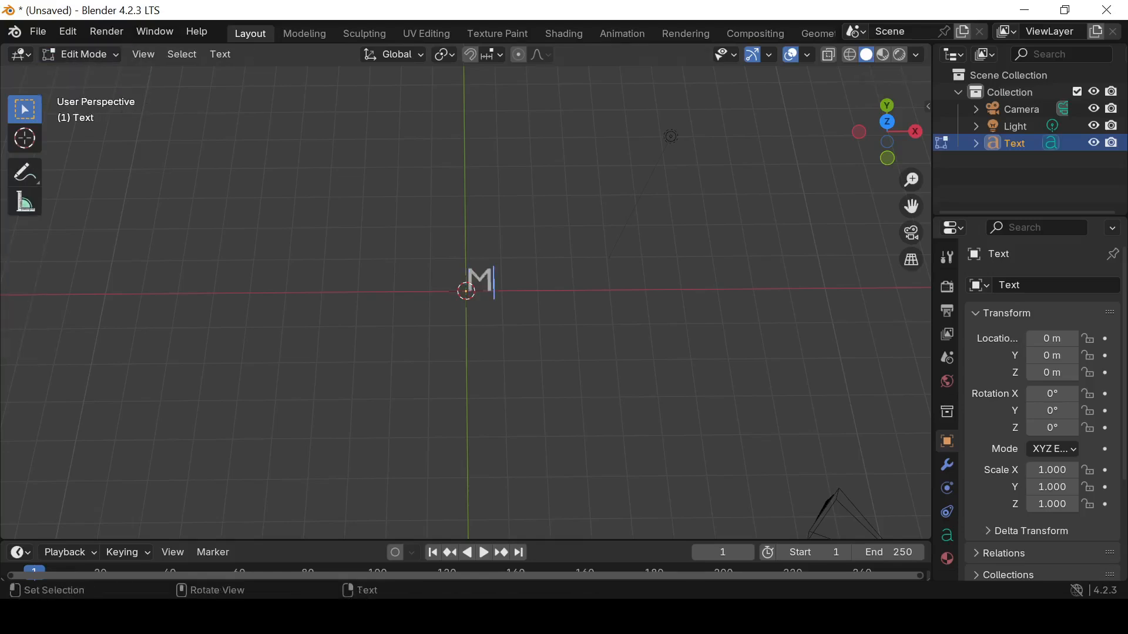
text(edz Da Poet)
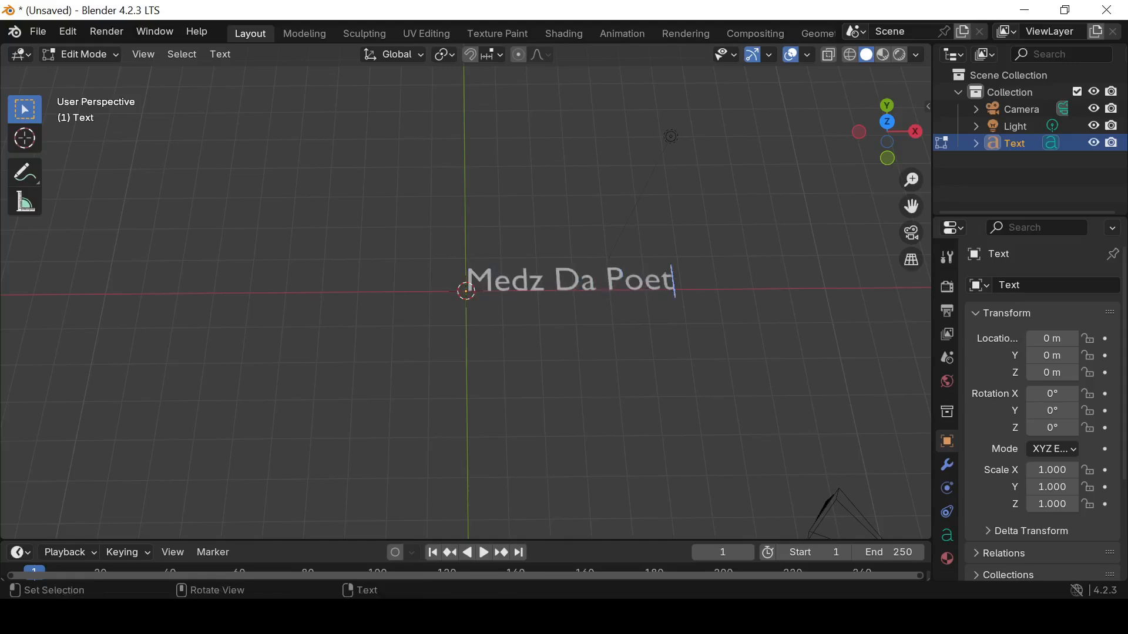
click(103, 55)
click(114, 75)
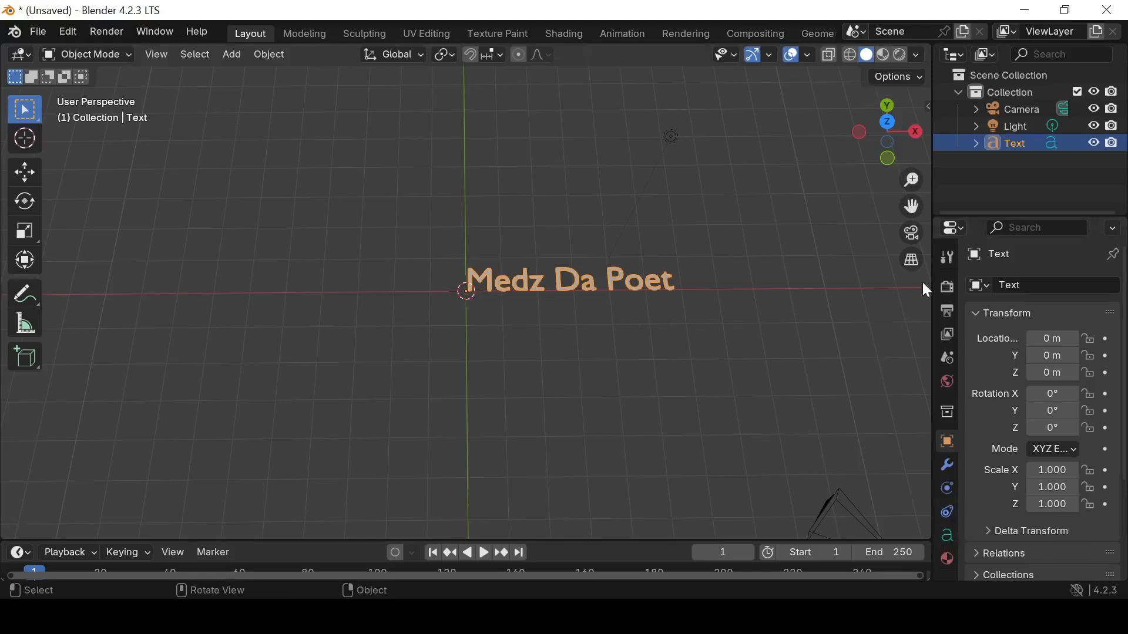
Set the text's regular font to Nice Bounce Trial.otf from the FONTS folder in Downloads
click(948, 539)
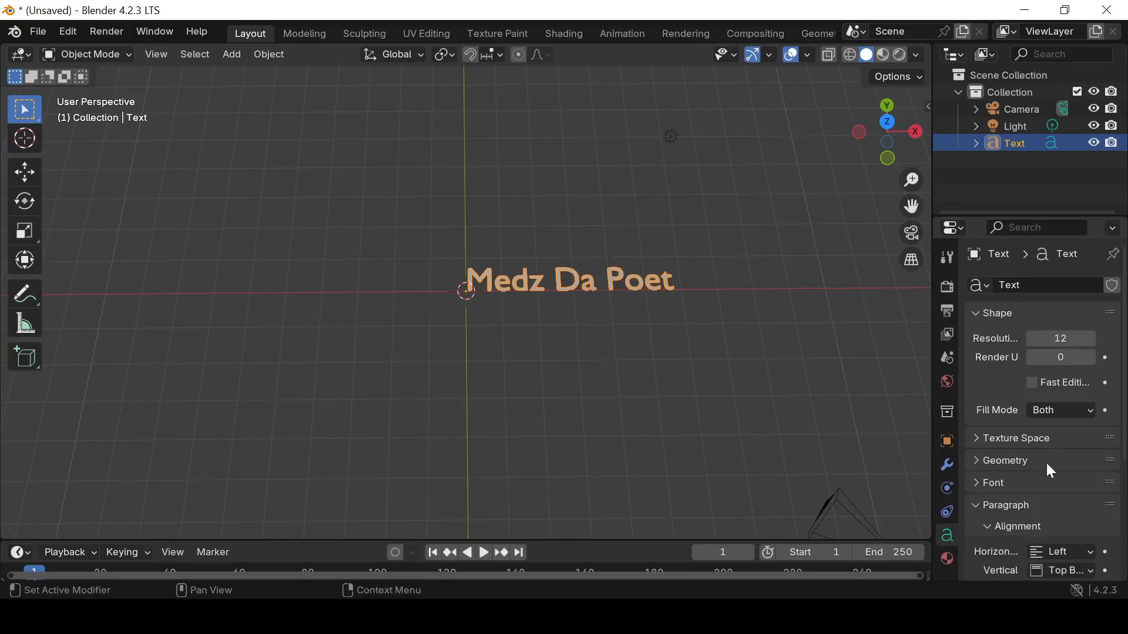
scroll(1052, 498, down, 5)
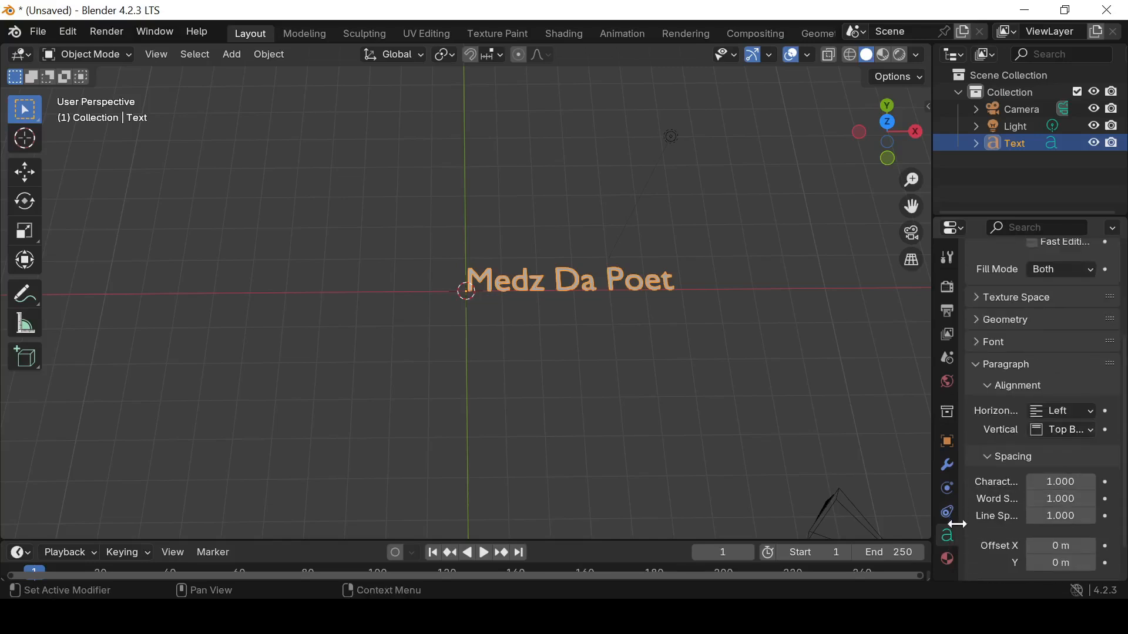
scroll(1048, 422, up, 5)
click(978, 482)
scroll(1043, 472, down, 3)
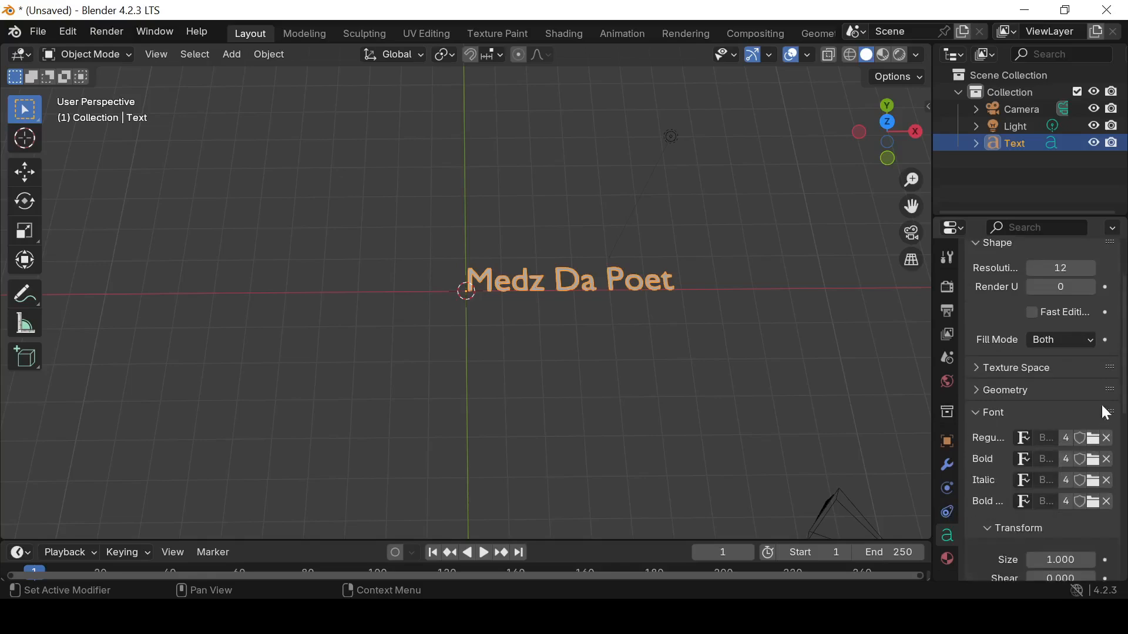
click(1092, 439)
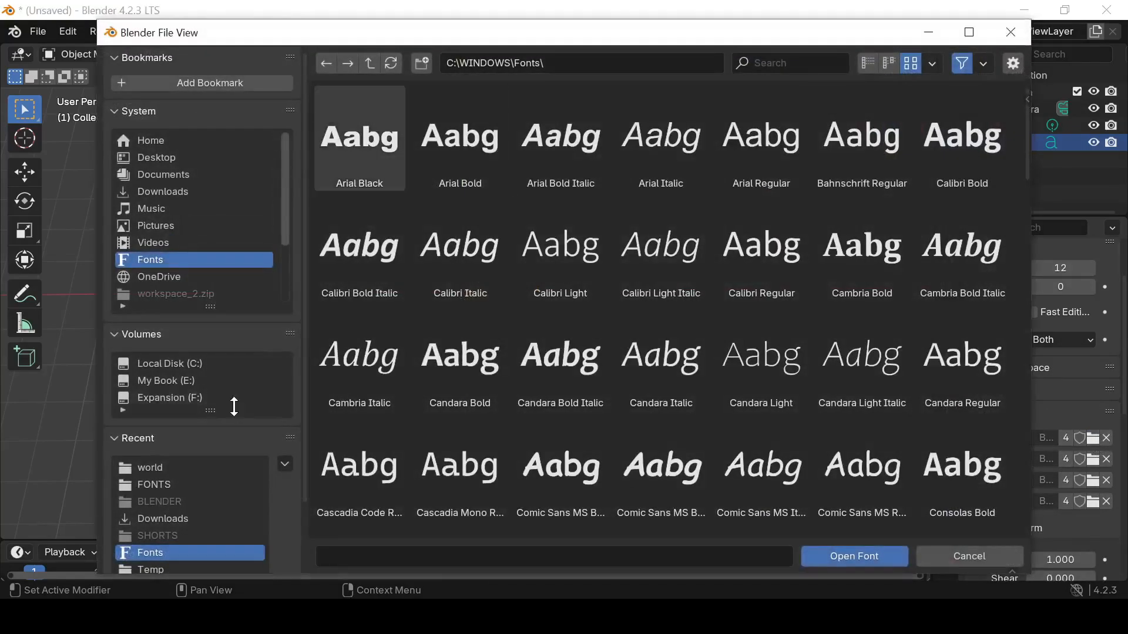
click(165, 485)
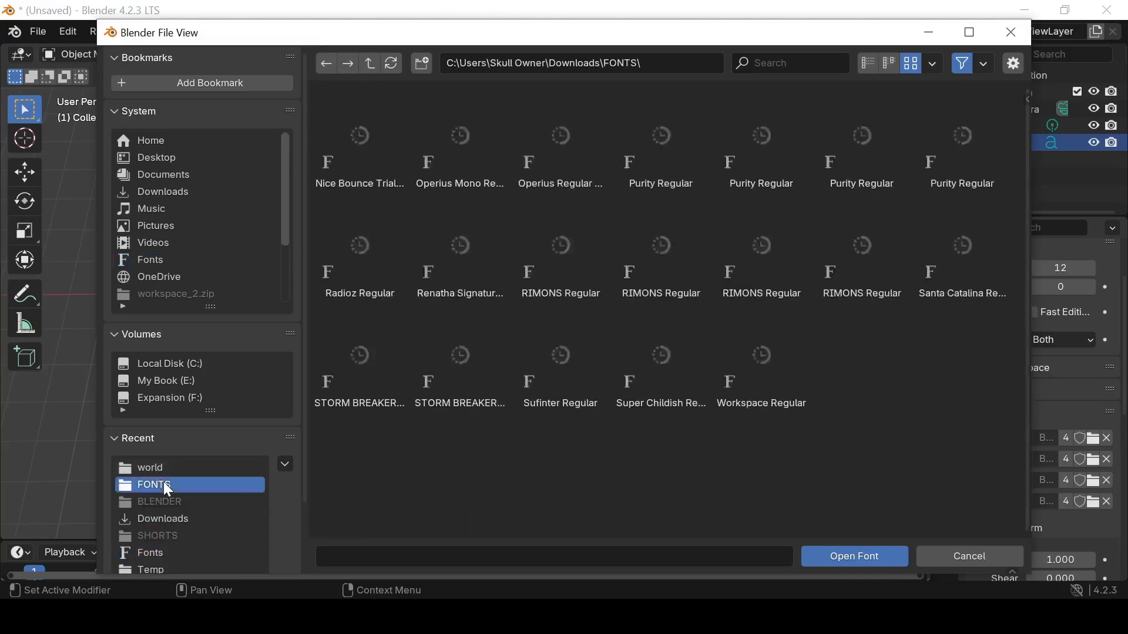
click(357, 160)
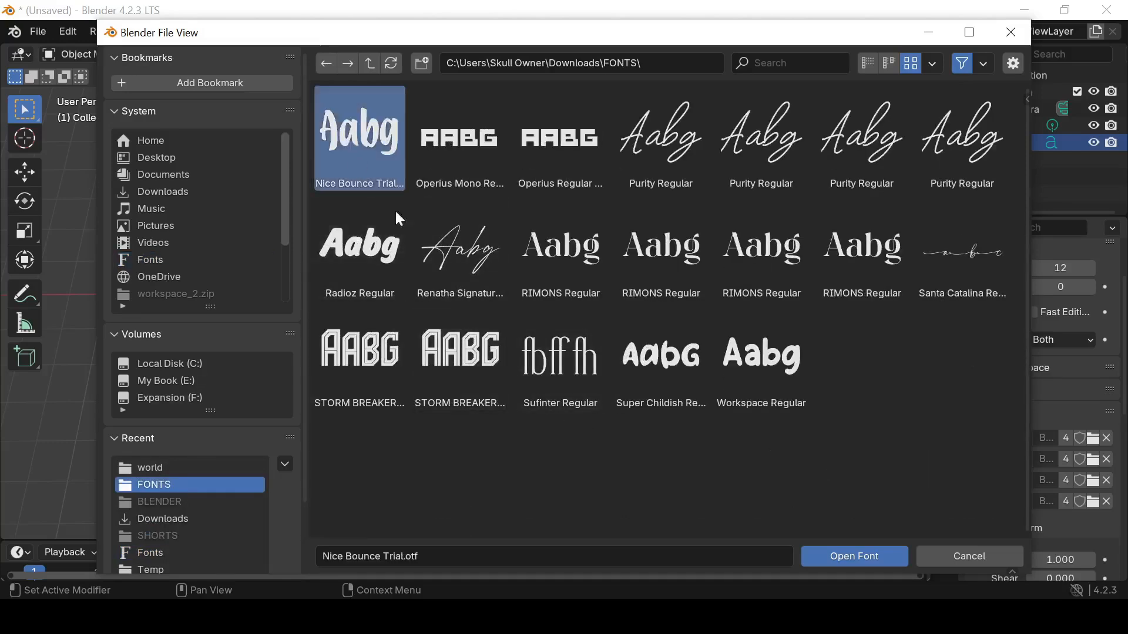
click(866, 562)
Convert the text object to a mesh
scroll(457, 382, up, 1)
middle_drag(457, 383, 480, 277)
right_click(480, 280)
mouse_move(414, 103)
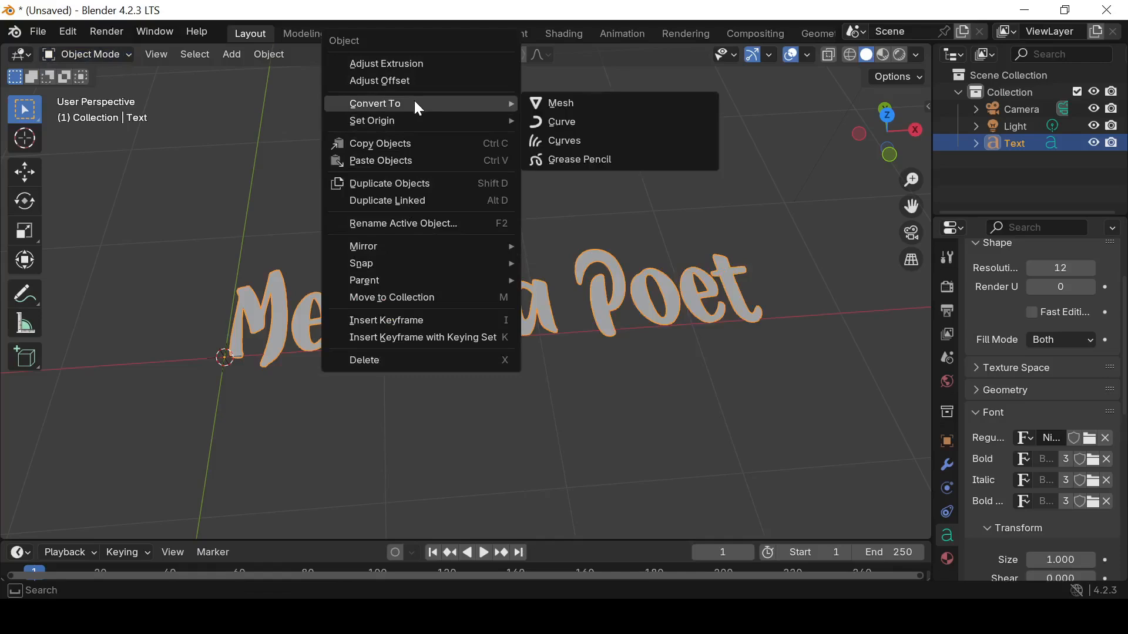
click(543, 104)
Enter Edit Mode on the text mesh and select all its geometry in face select mode
click(108, 52)
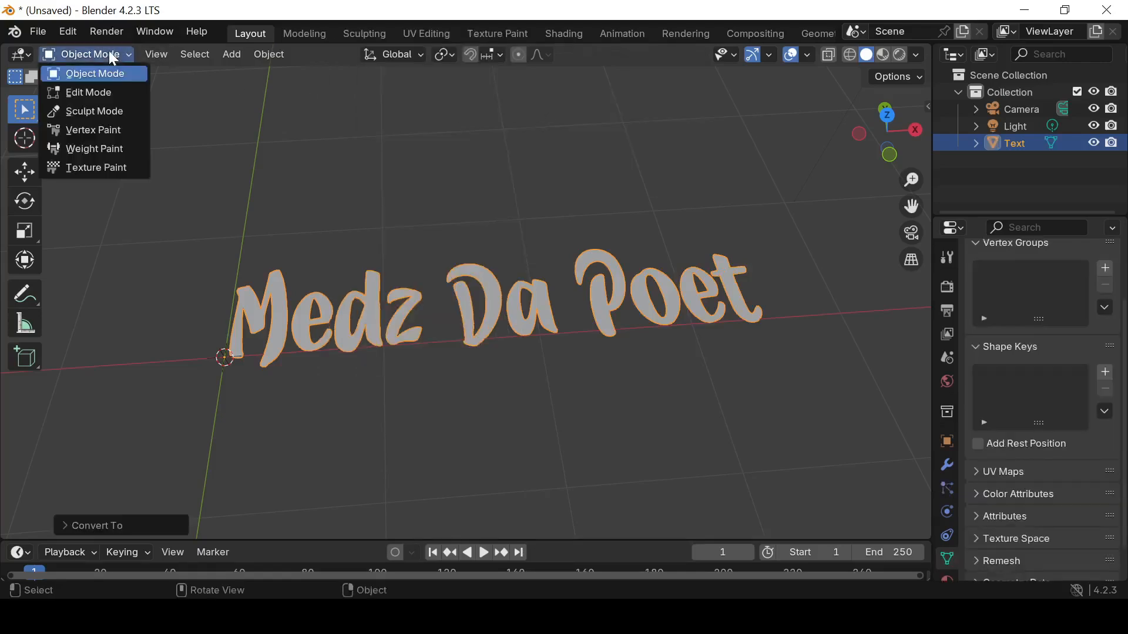
click(109, 54)
click(108, 91)
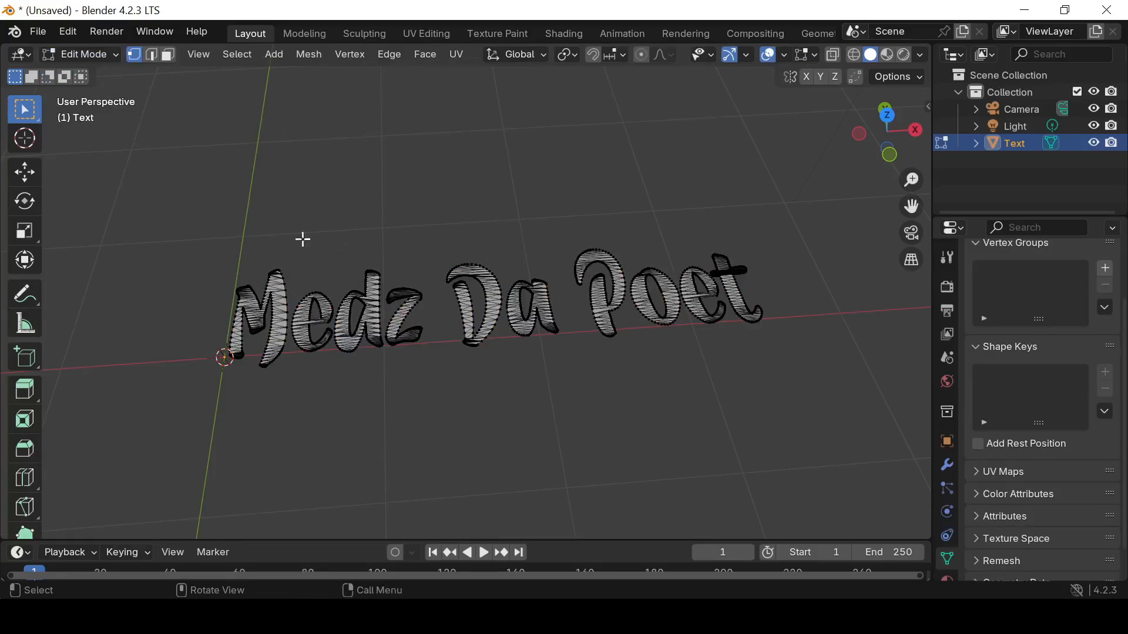
middle_drag(589, 325, 404, 328)
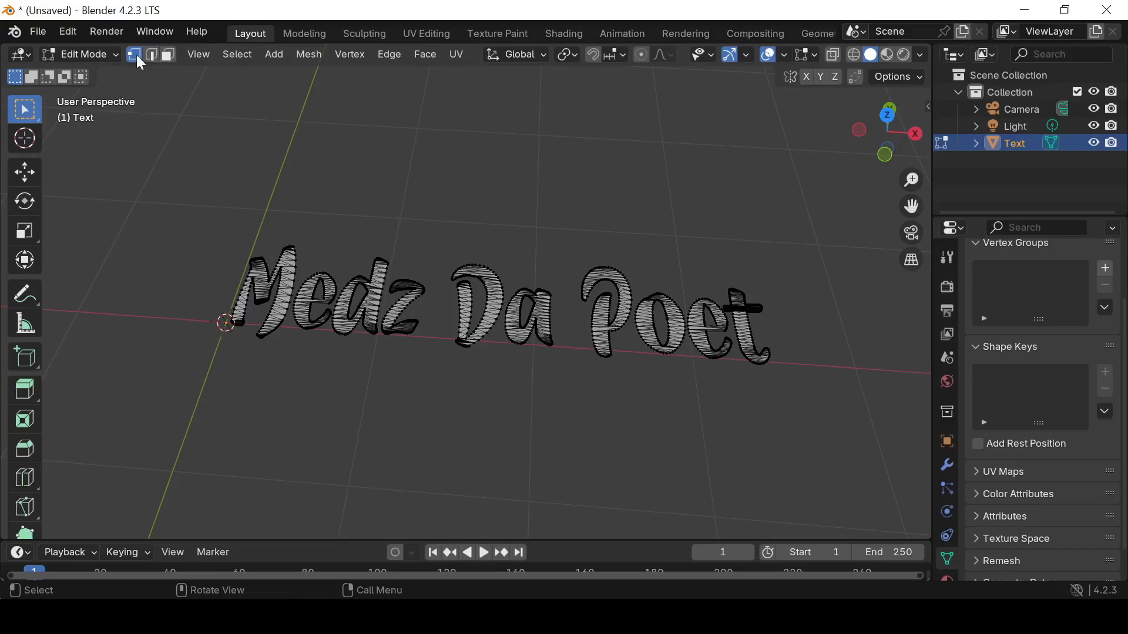
click(168, 56)
scroll(473, 288, up, 1)
middle_drag(473, 288, 490, 306)
scroll(402, 310, up, 2)
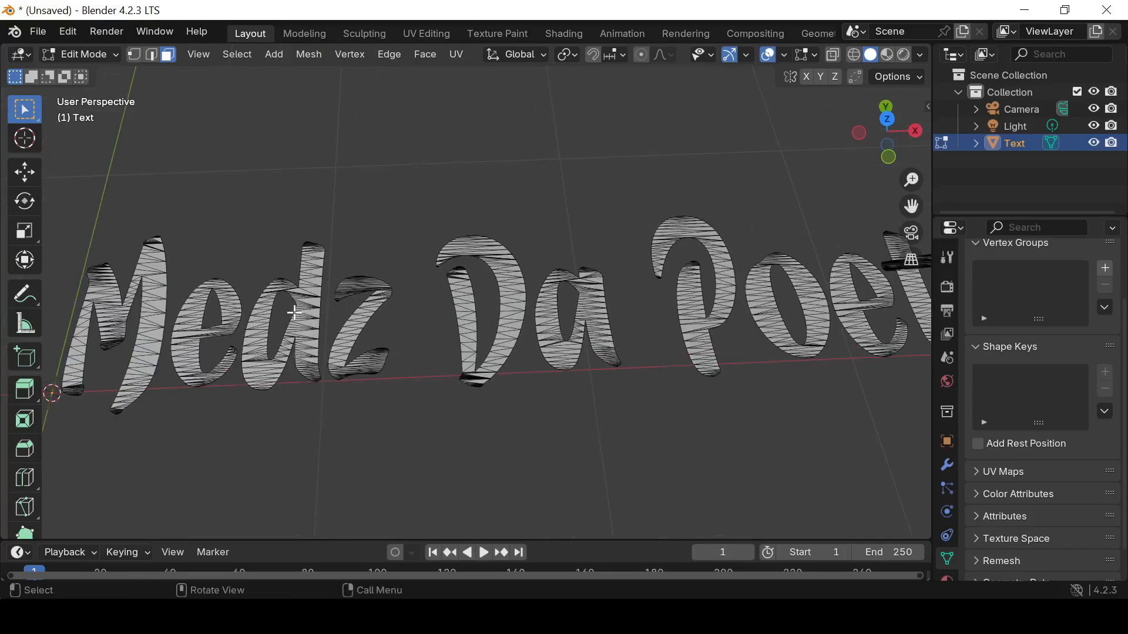
key(a)
Extrude all selected faces of the lettering about 0.088 m upward along Z
middle_drag(289, 317, 443, 217)
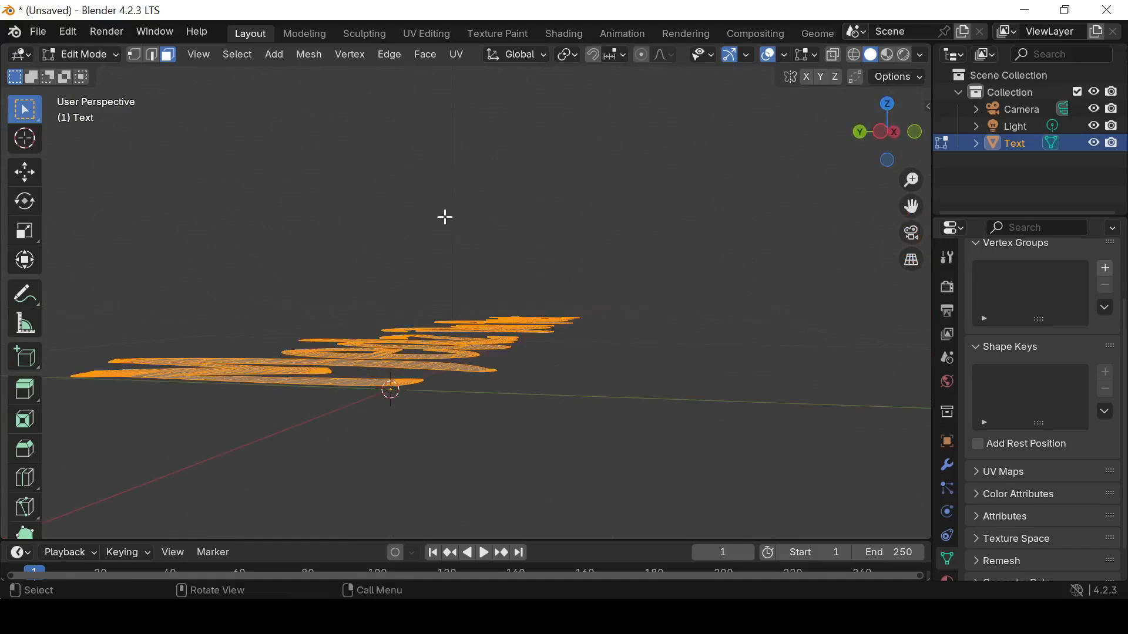
key(g)
key(z)
key(z)
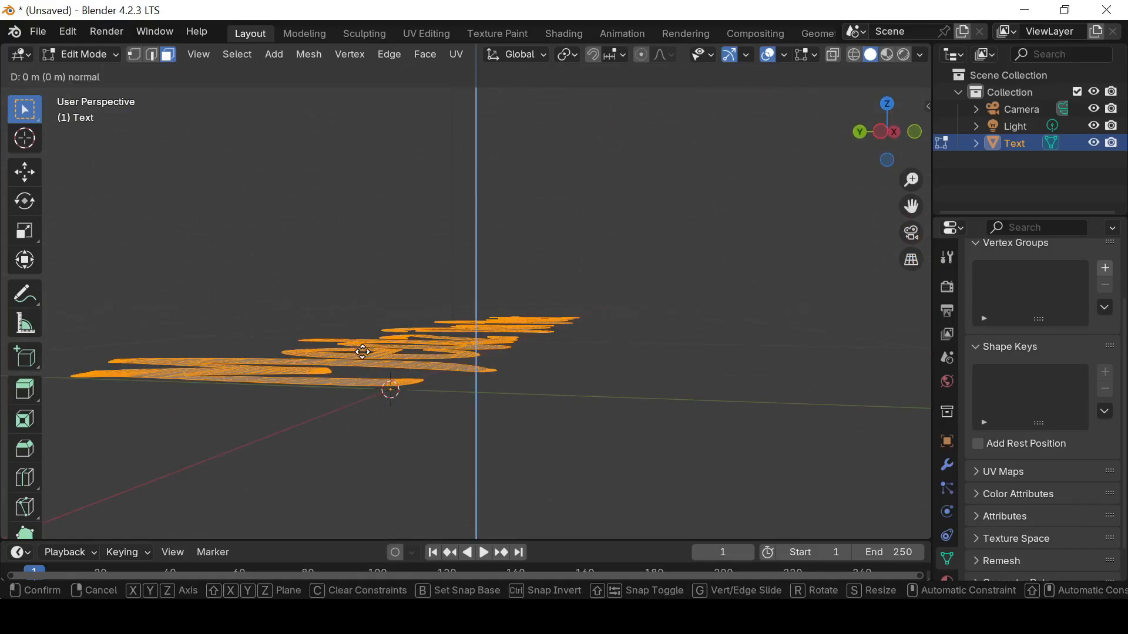
key(z)
key(z)
key(z)
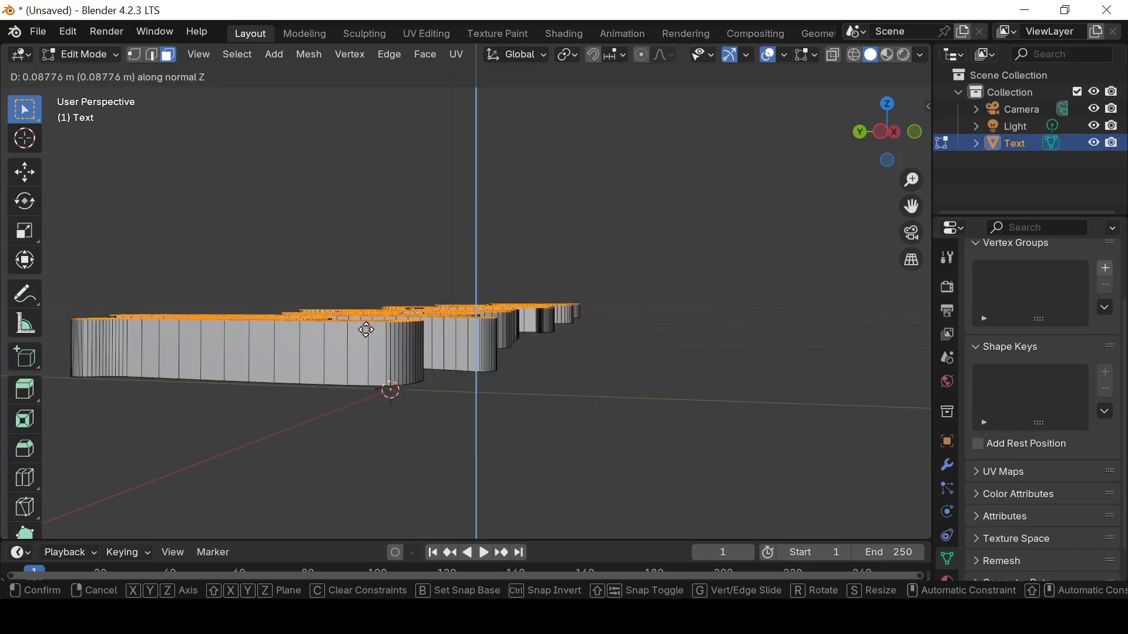
click(365, 328)
middle_drag(364, 328, 232, 440)
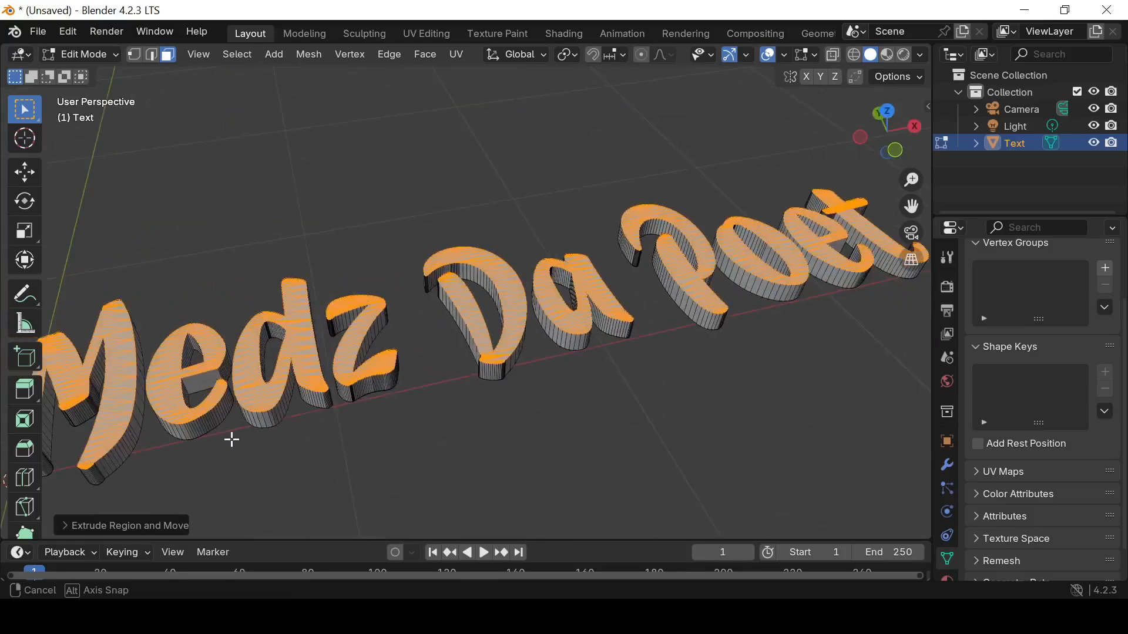
Return to Object Mode and apply Shade Auto Smooth to the extruded text
click(85, 55)
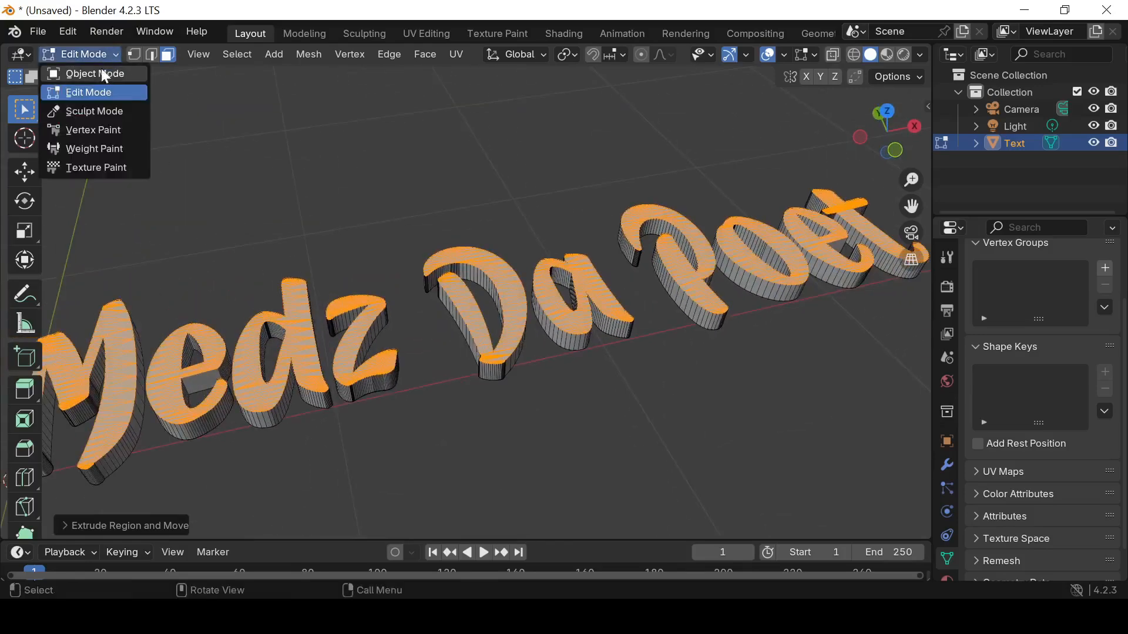
click(109, 74)
middle_drag(376, 246, 530, 350)
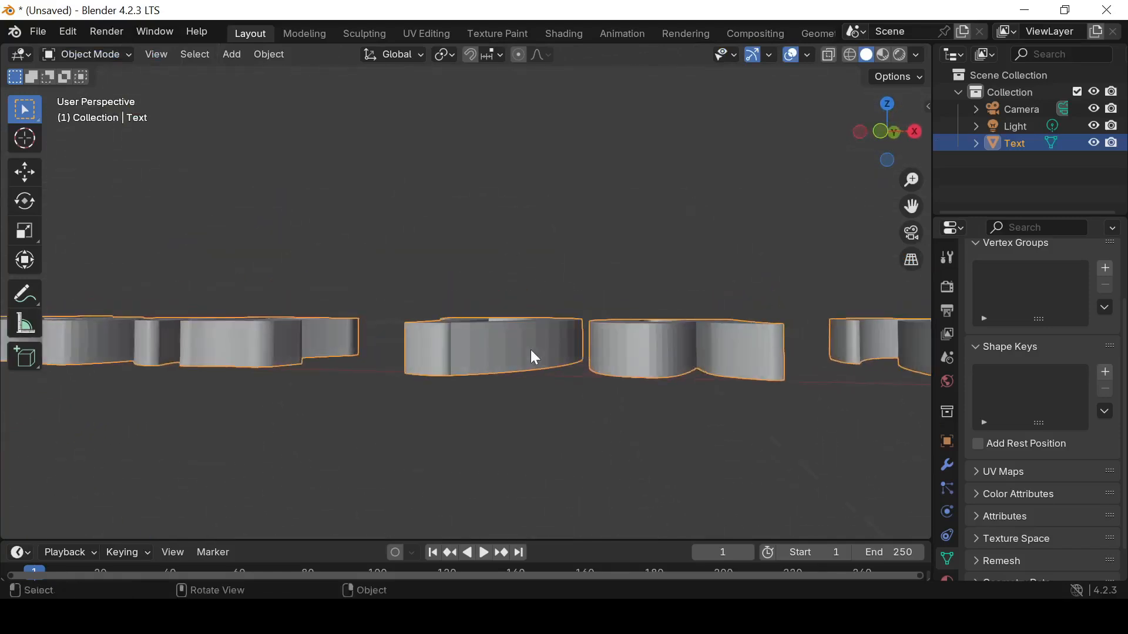
right_click(511, 353)
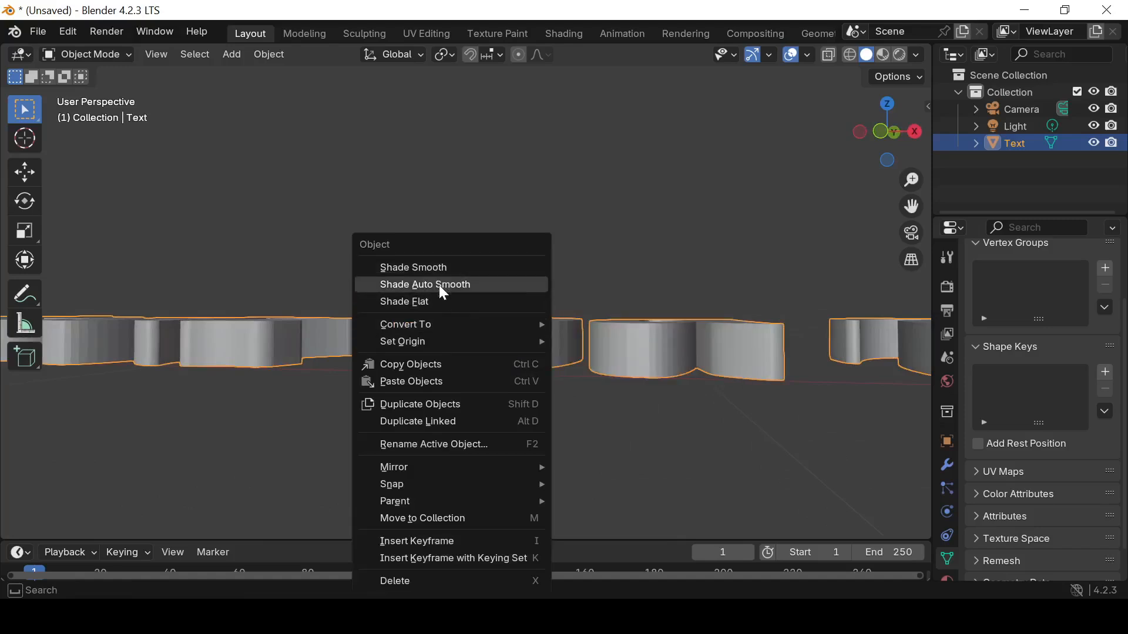
click(440, 284)
middle_drag(454, 291, 553, 368)
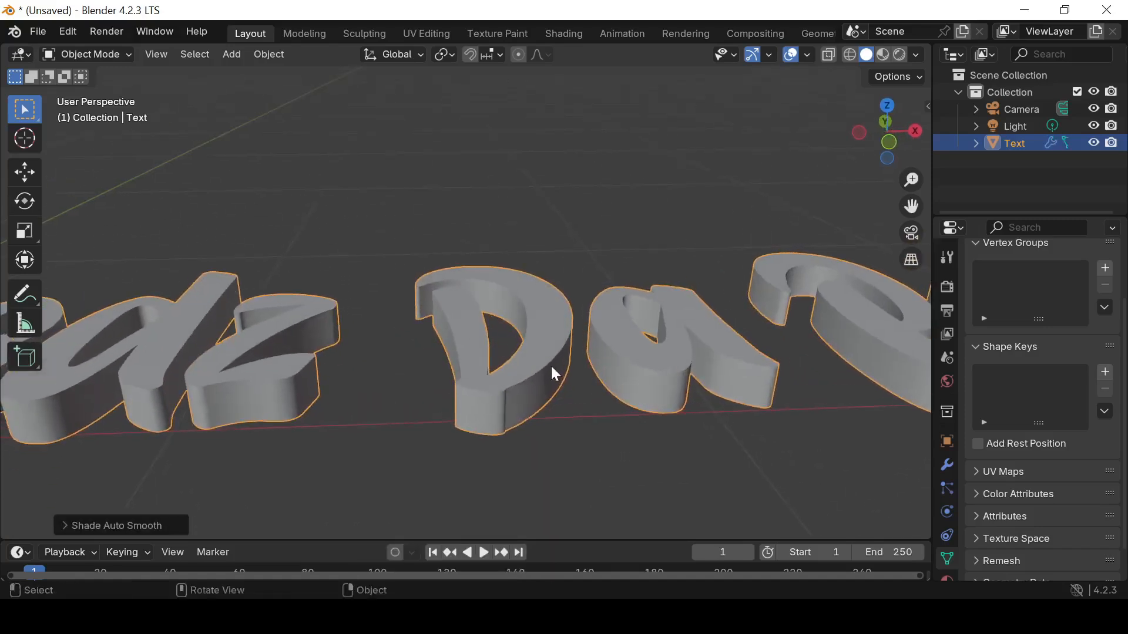
Add a Subdivision Surface modifier to the text and set its type to Simple
click(947, 464)
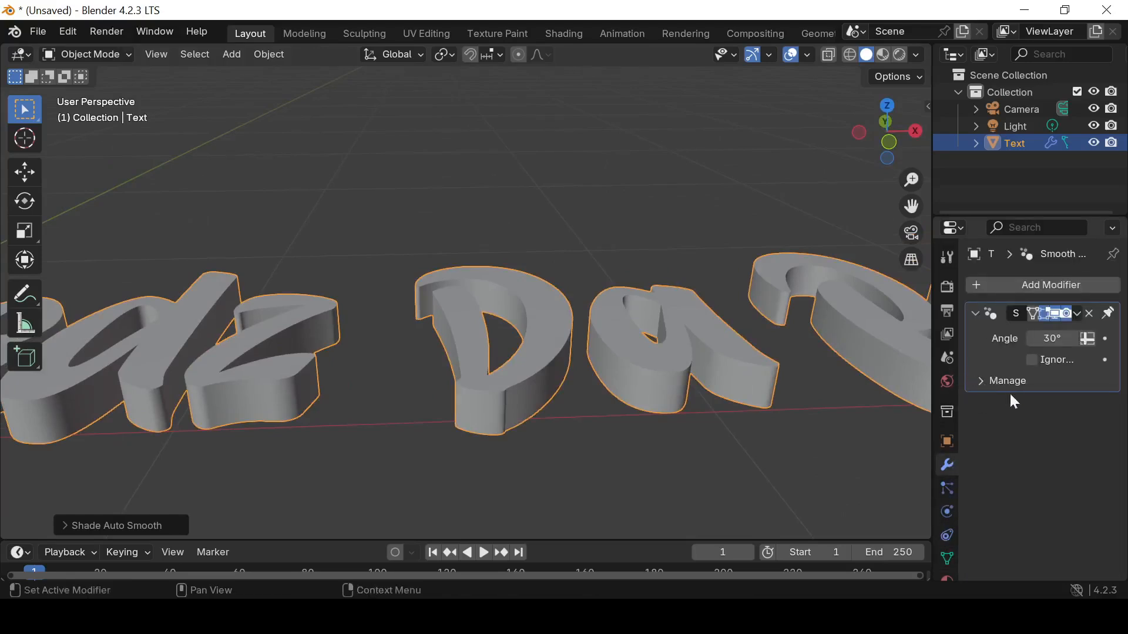
click(997, 287)
mouse_move(996, 287)
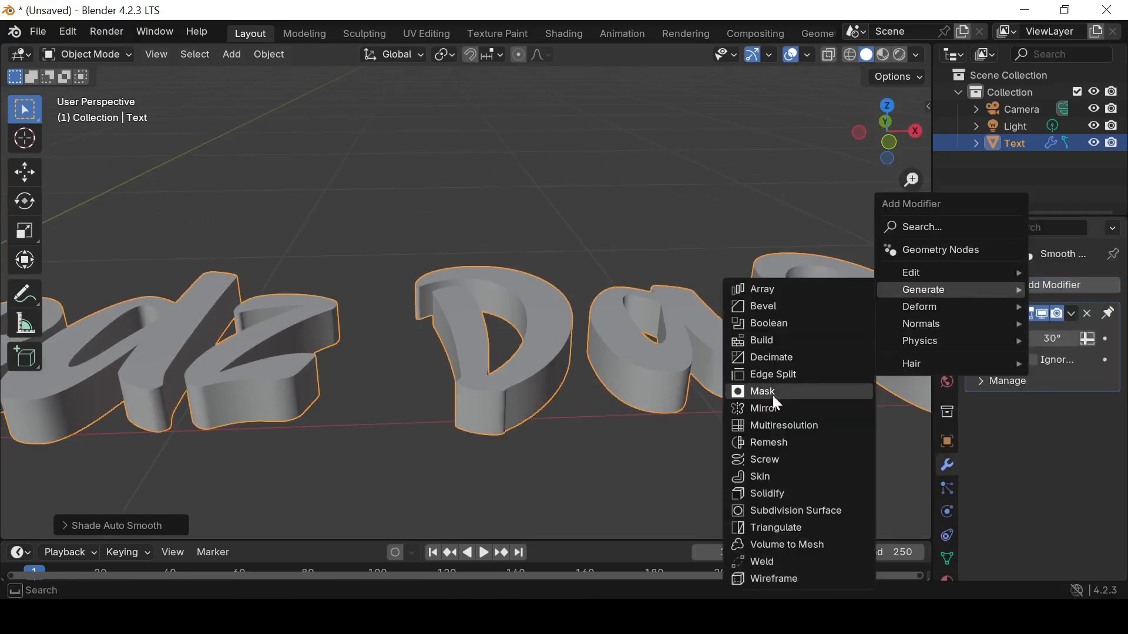
click(794, 510)
click(1077, 338)
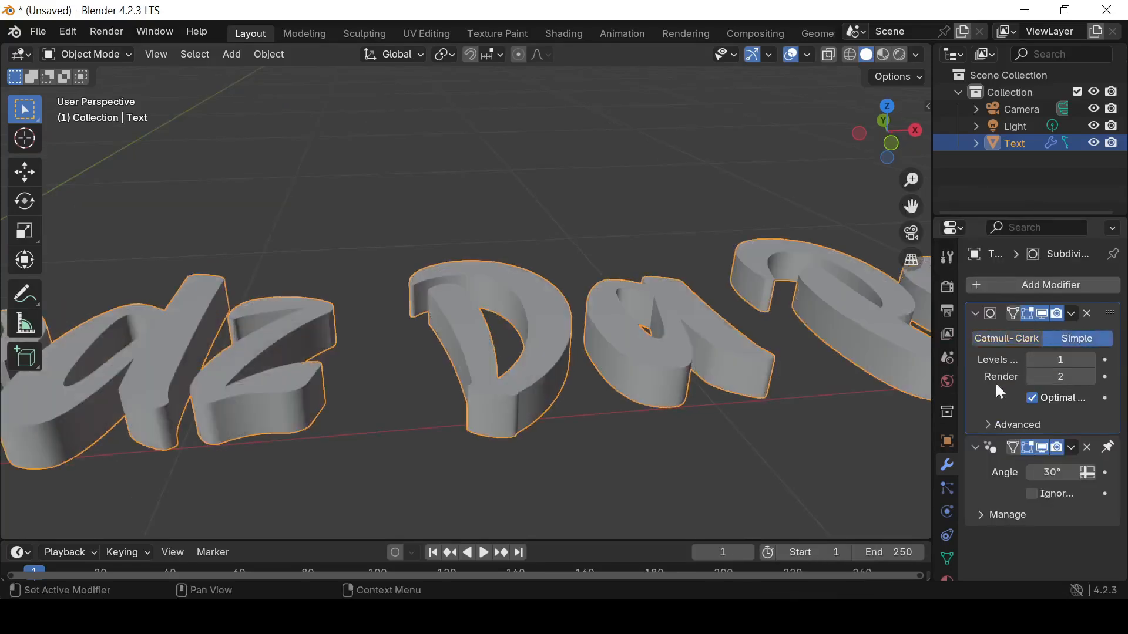
Set the Subdivision Surface viewport level to 2 and use Shade Auto Smooth on the text
click(1091, 360)
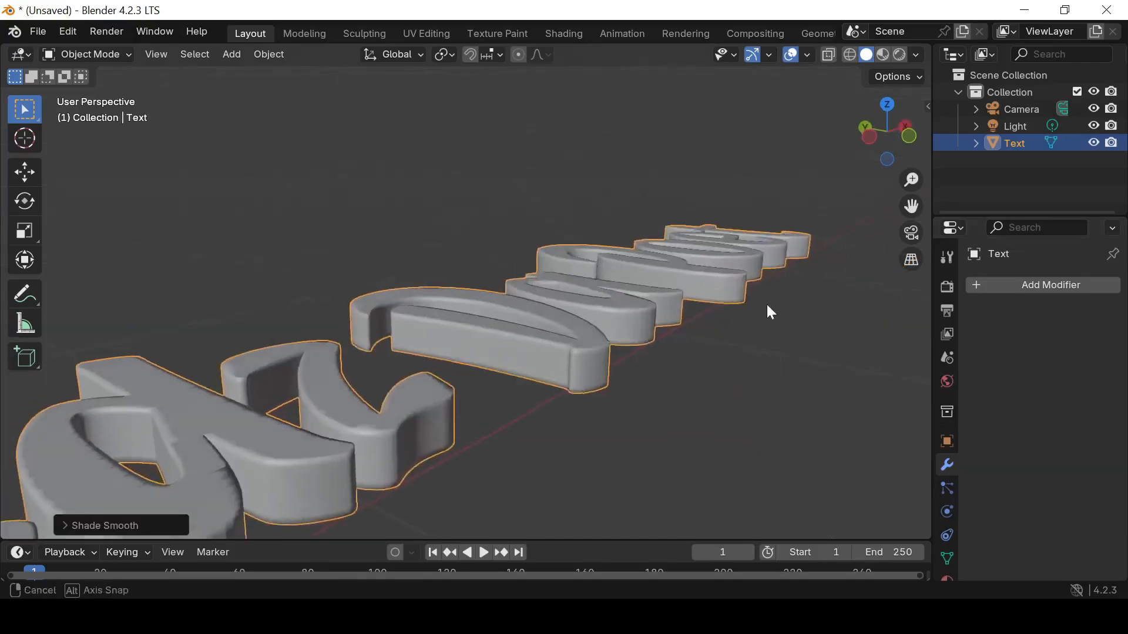
middle_drag(766, 302, 646, 389)
right_click(646, 390)
click(582, 288)
middle_drag(583, 294, 723, 269)
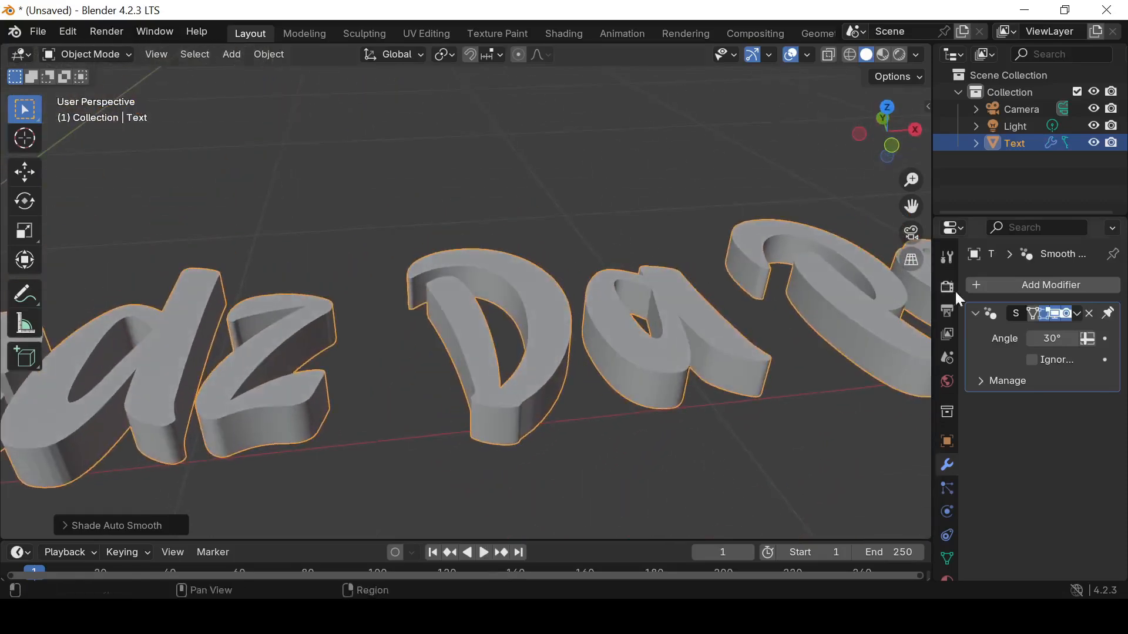
Apply the Smooth by Angle modifier to the text mesh
click(1073, 316)
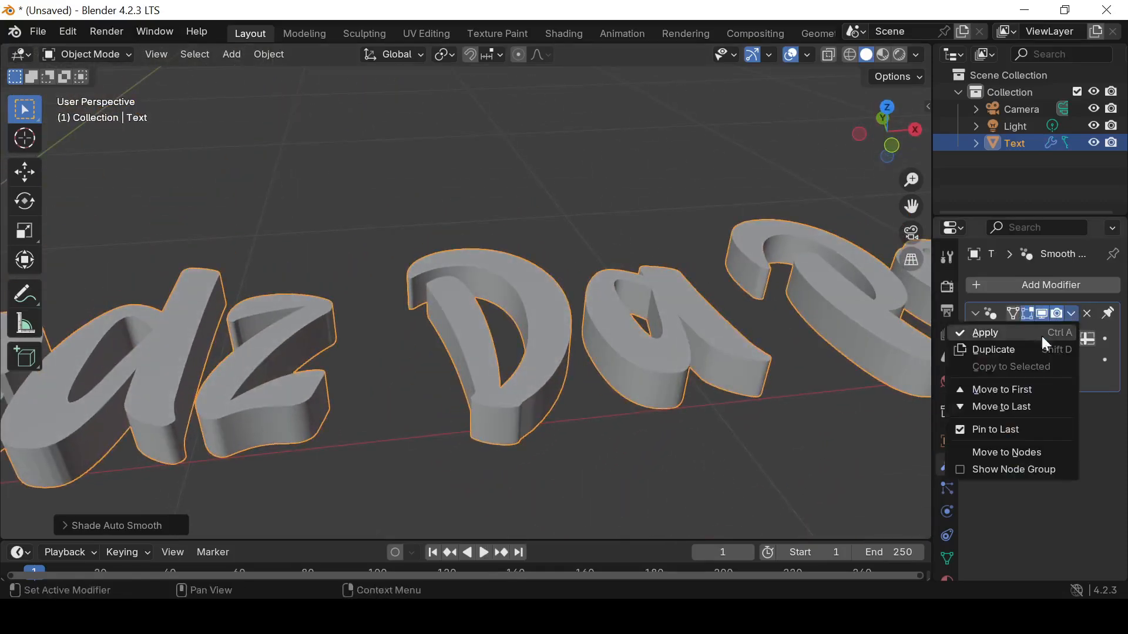
click(1006, 334)
middle_drag(800, 379, 679, 291)
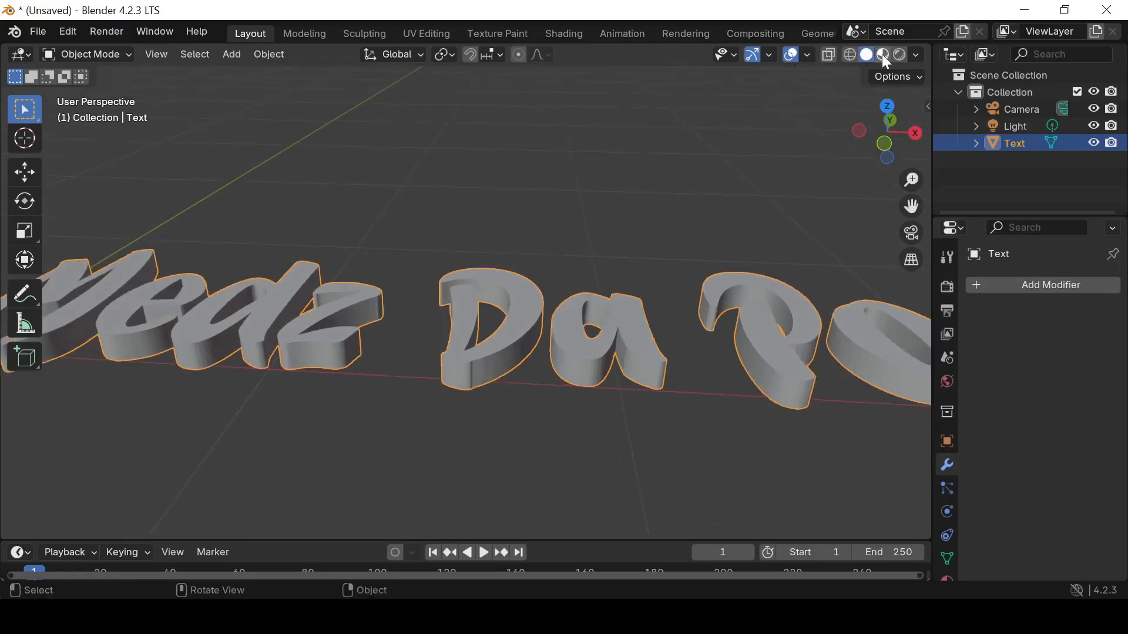
Create a new material for the text with a golden yellow base color, hue 0.094 and saturation 0.998
middle_drag(617, 276, 640, 318)
scroll(950, 500, down, 2)
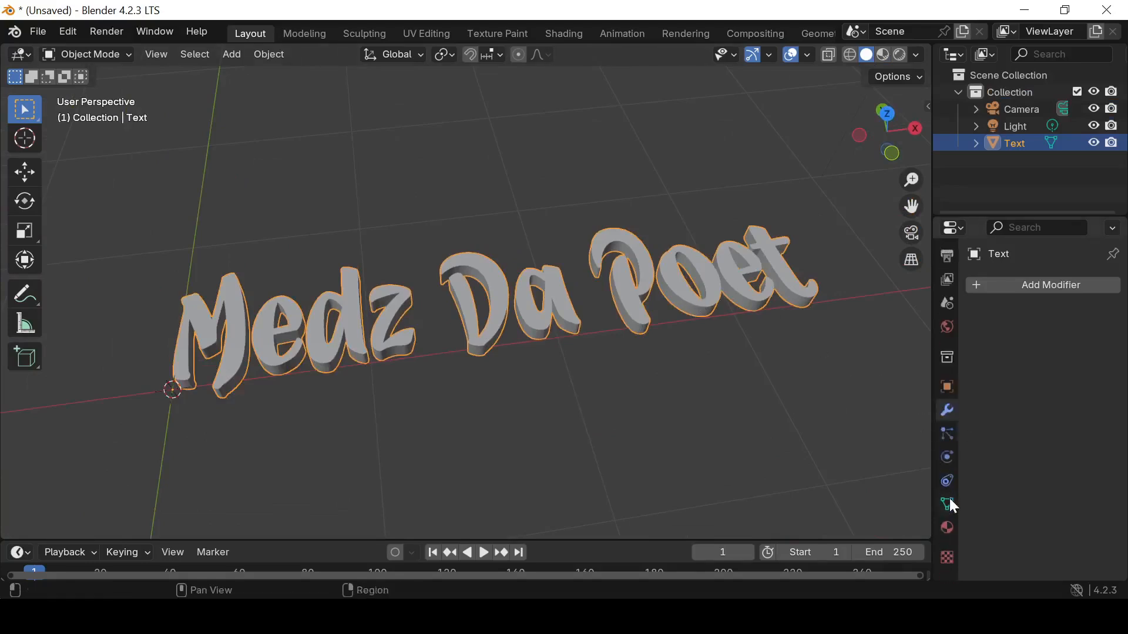
click(947, 528)
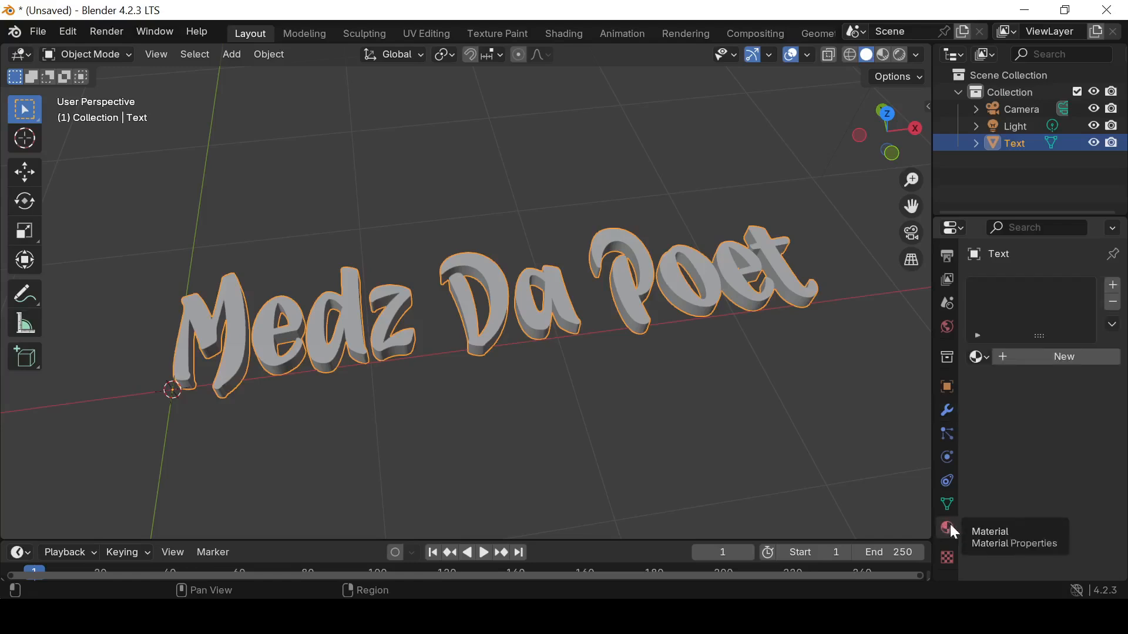
click(1007, 360)
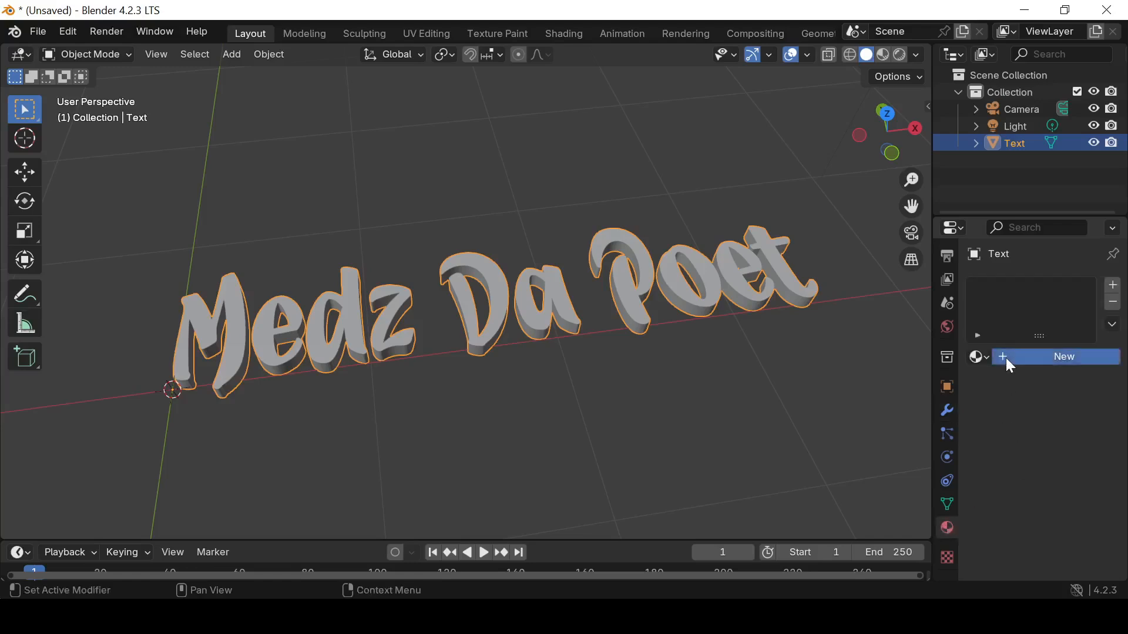
click(1056, 466)
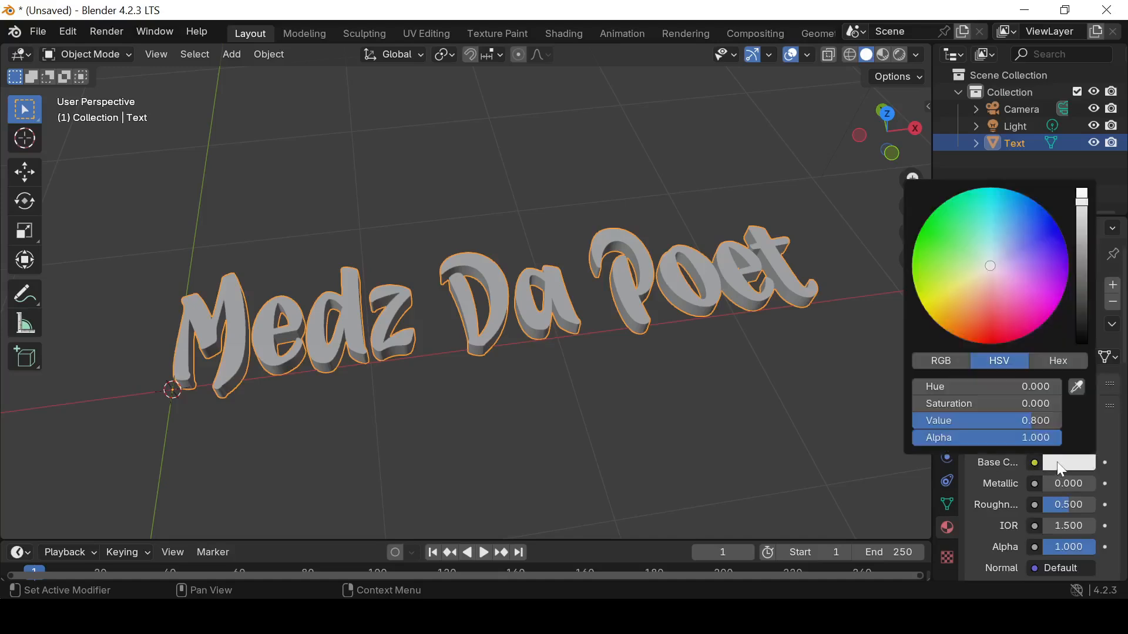
click(936, 318)
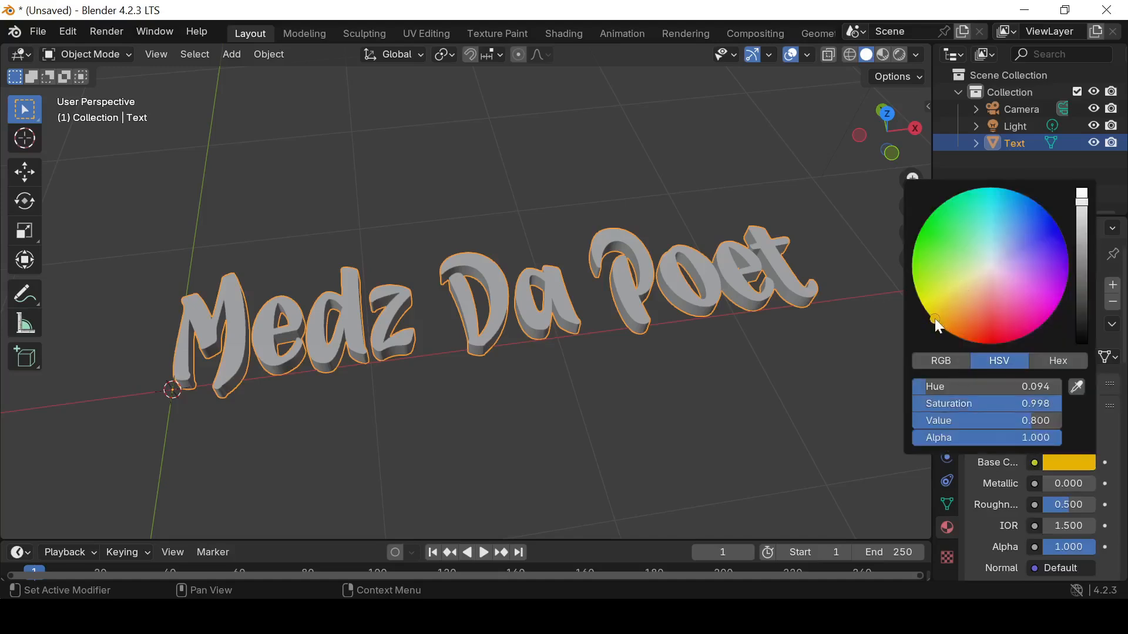
Set the text material's Metallic to 1.000 and Roughness to 0.181, and show it in Material Preview shading
mouse_move(1051, 484)
mouse_down()
mouse_move(1093, 483)
mouse_move(1054, 506)
mouse_up()
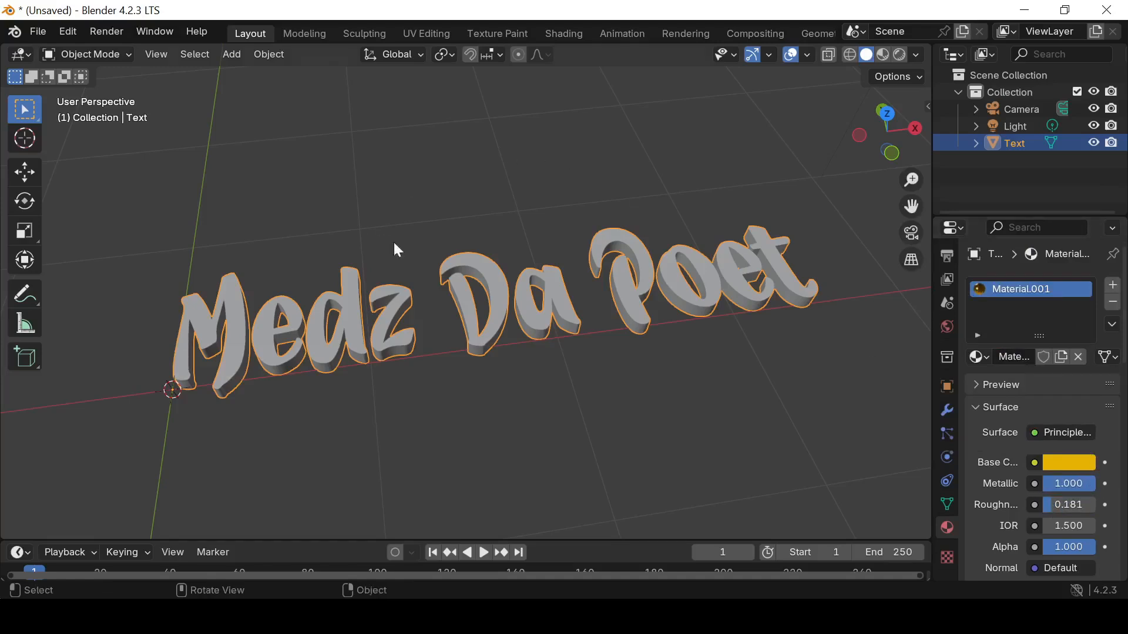
click(883, 55)
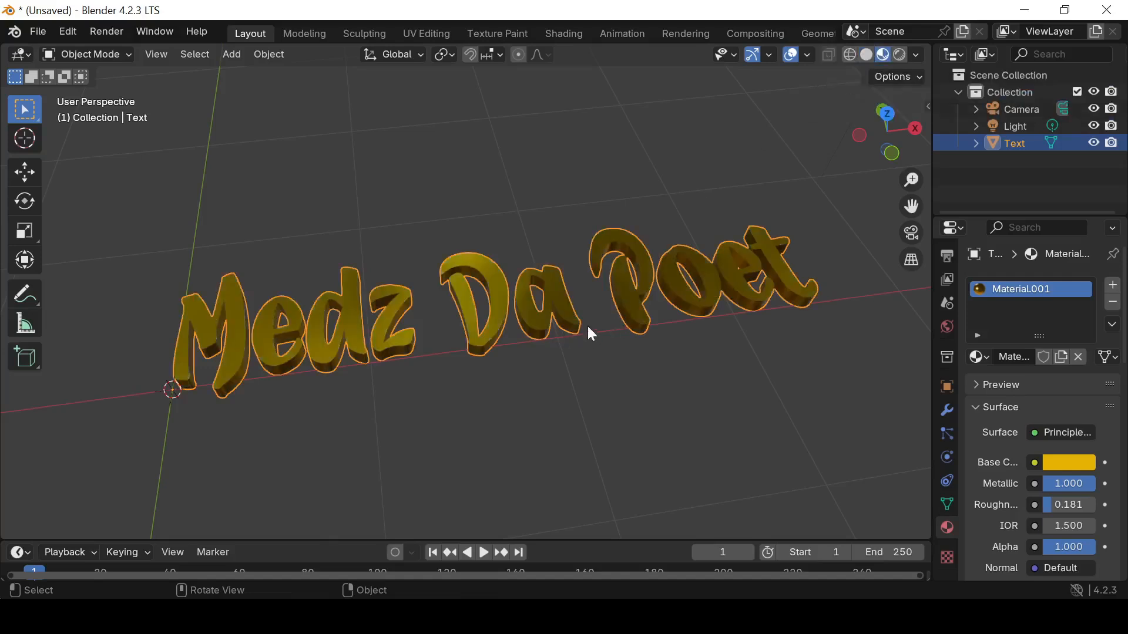
click(903, 58)
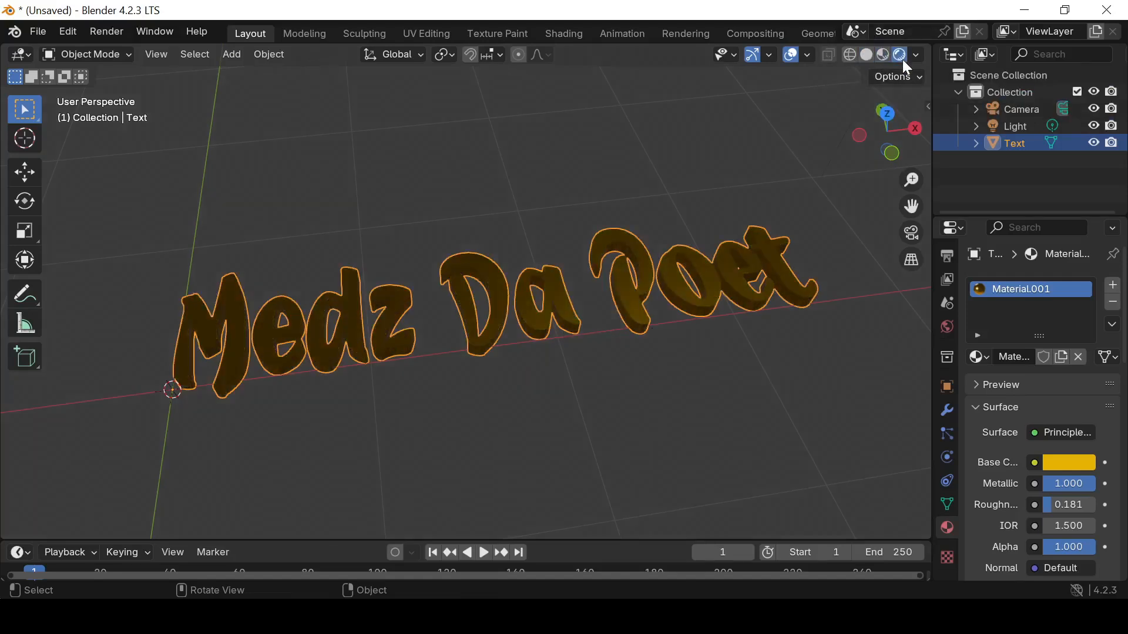
click(886, 57)
mouse_move(693, 249)
middle_down()
mouse_move(669, 301)
mouse_move(690, 231)
mouse_move(645, 232)
mouse_move(677, 246)
mouse_move(674, 209)
mouse_move(650, 211)
mouse_move(664, 292)
mouse_move(703, 297)
mouse_move(740, 275)
mouse_move(640, 257)
mouse_move(667, 252)
middle_up()
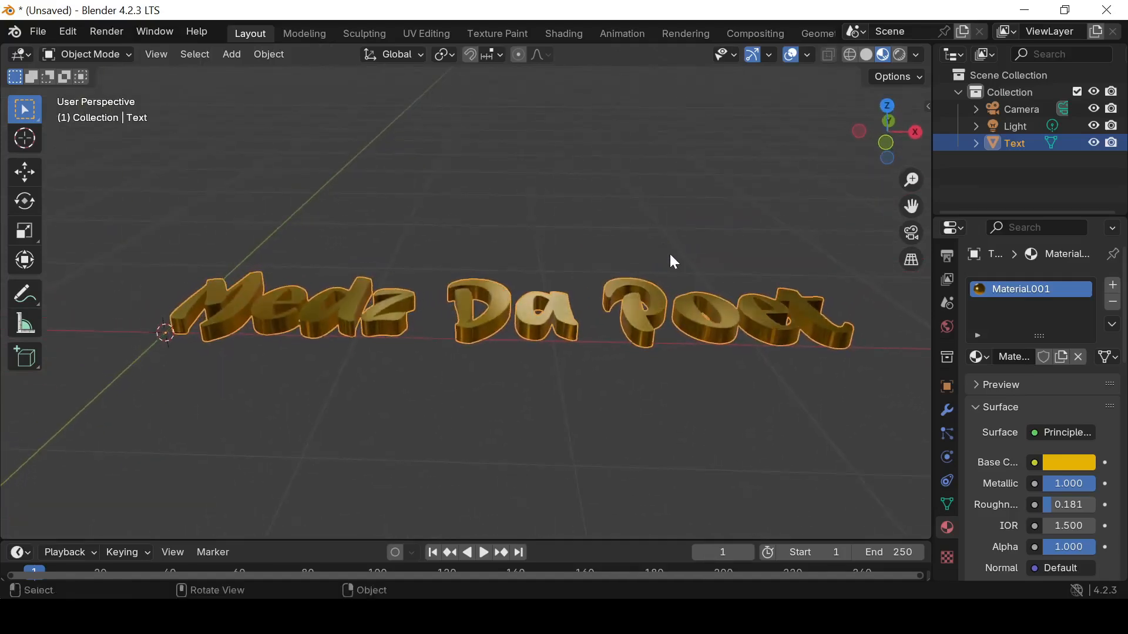
Lower the gold material's Roughness to 0.005 and fine-tune its golden yellow base color
drag(1067, 504, 1039, 504)
middle_drag(529, 317, 510, 425)
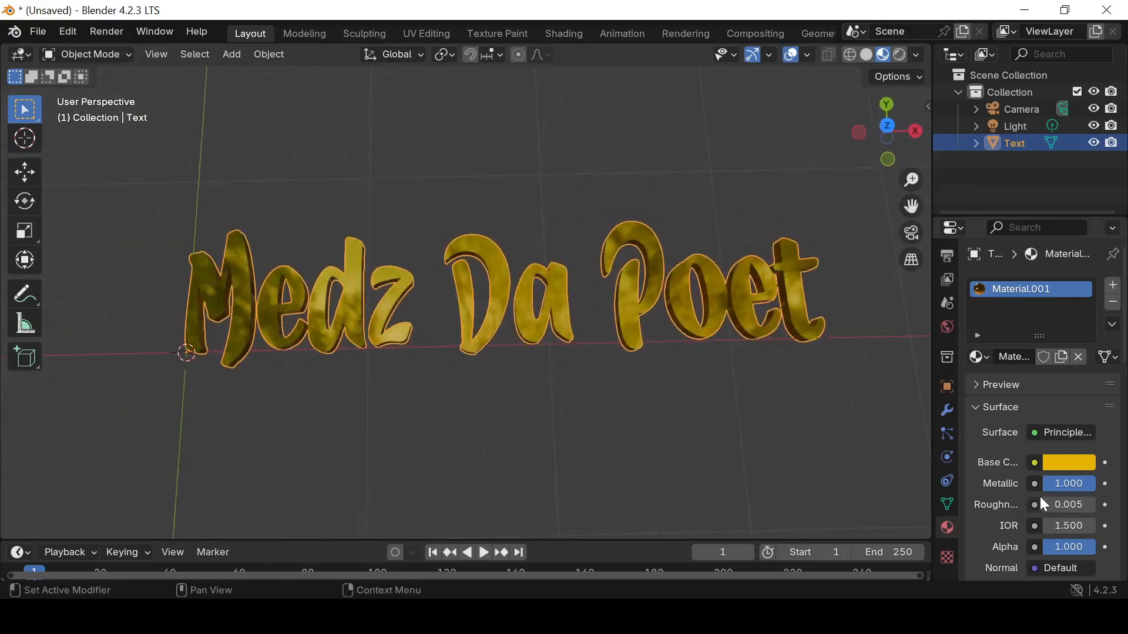
click(1072, 464)
drag(943, 312, 930, 318)
Add a mesh plane and move it about 1.83 m along X to center it under the lettering
mouse_move(529, 341)
middle_down()
mouse_move(687, 237)
mouse_move(735, 171)
mouse_move(629, 211)
mouse_move(517, 182)
middle_up()
click(230, 54)
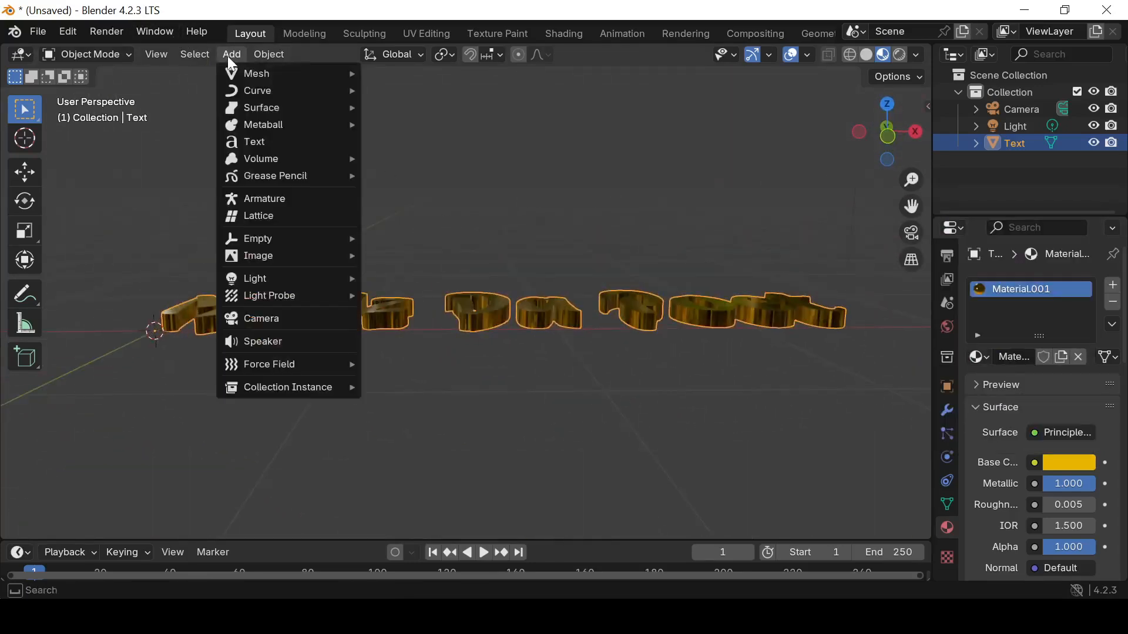
mouse_move(235, 75)
click(395, 73)
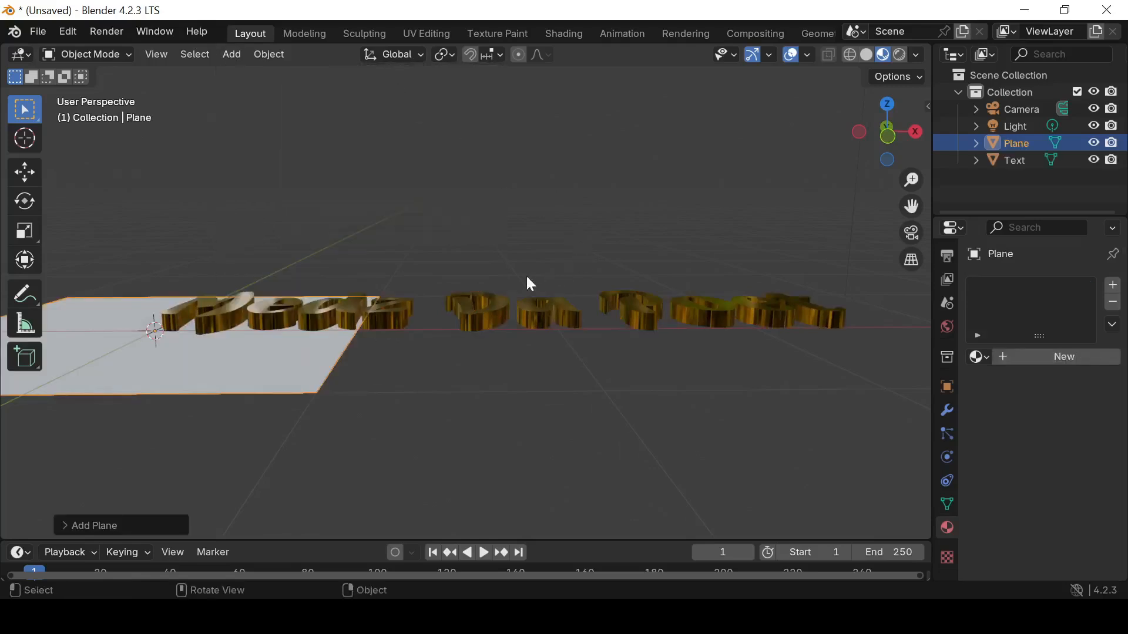
key(g)
key(x)
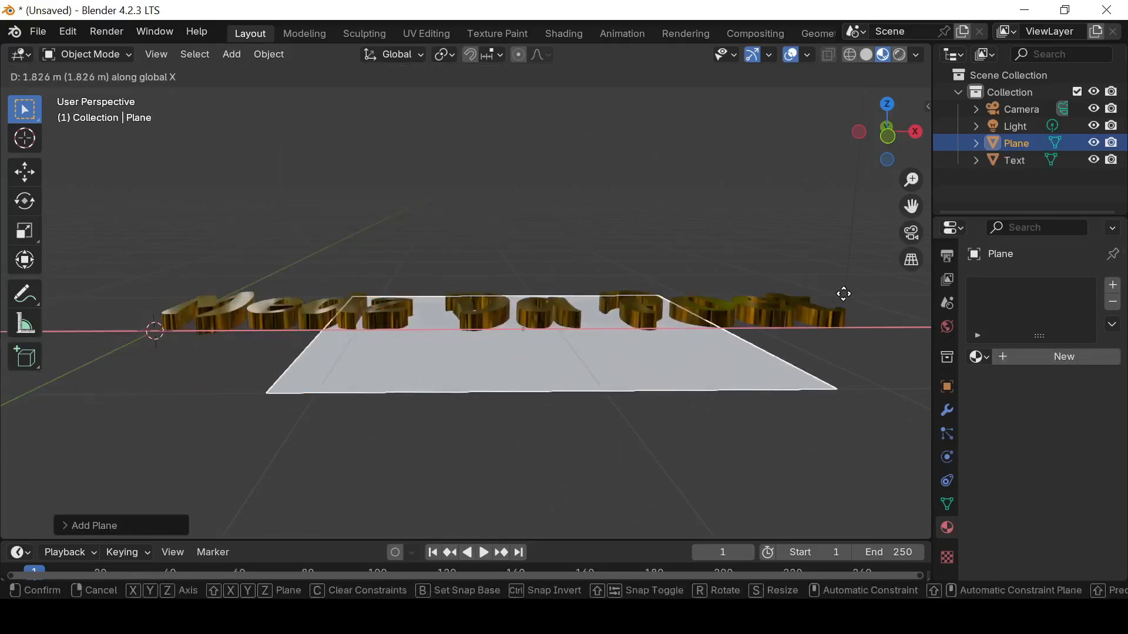
click(844, 294)
Scale the plane up about 1.9 times, shift it along Y and adjust its size to underlie the text
key(s)
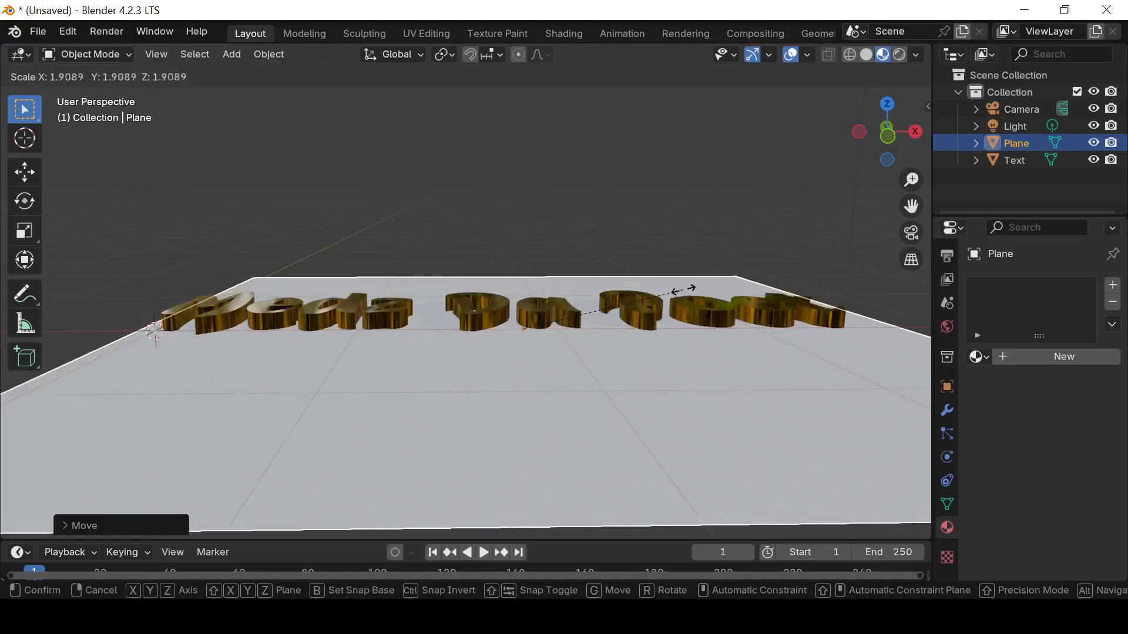
click(696, 289)
key(g)
key(y)
click(583, 289)
key(s)
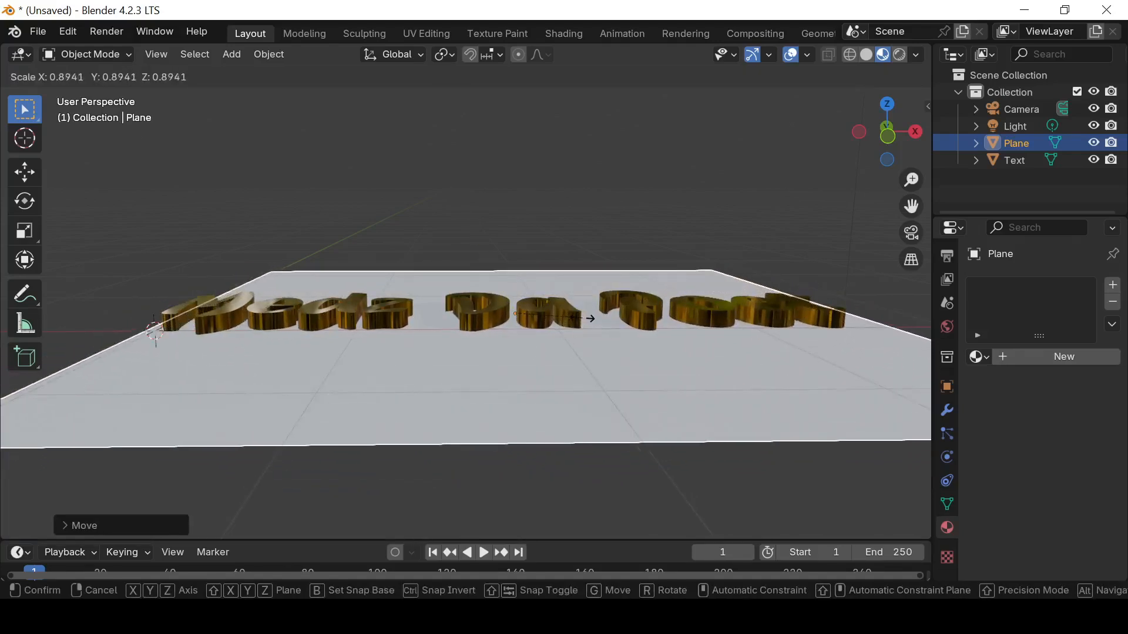
click(580, 317)
mouse_move(583, 318)
middle_down()
mouse_move(438, 321)
mouse_move(609, 343)
mouse_move(556, 355)
mouse_move(670, 276)
mouse_move(707, 269)
mouse_move(662, 321)
mouse_move(584, 320)
mouse_move(593, 326)
middle_up()
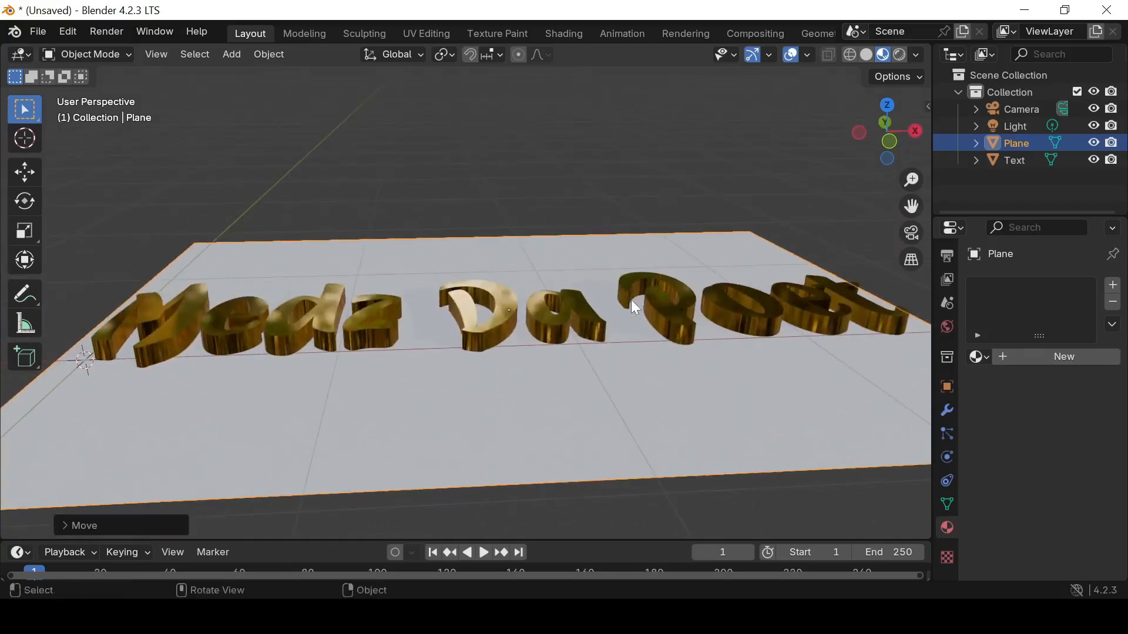
Create a new material for the plane with Metallic 1.000 and Roughness 0.203
click(1003, 356)
click(1069, 463)
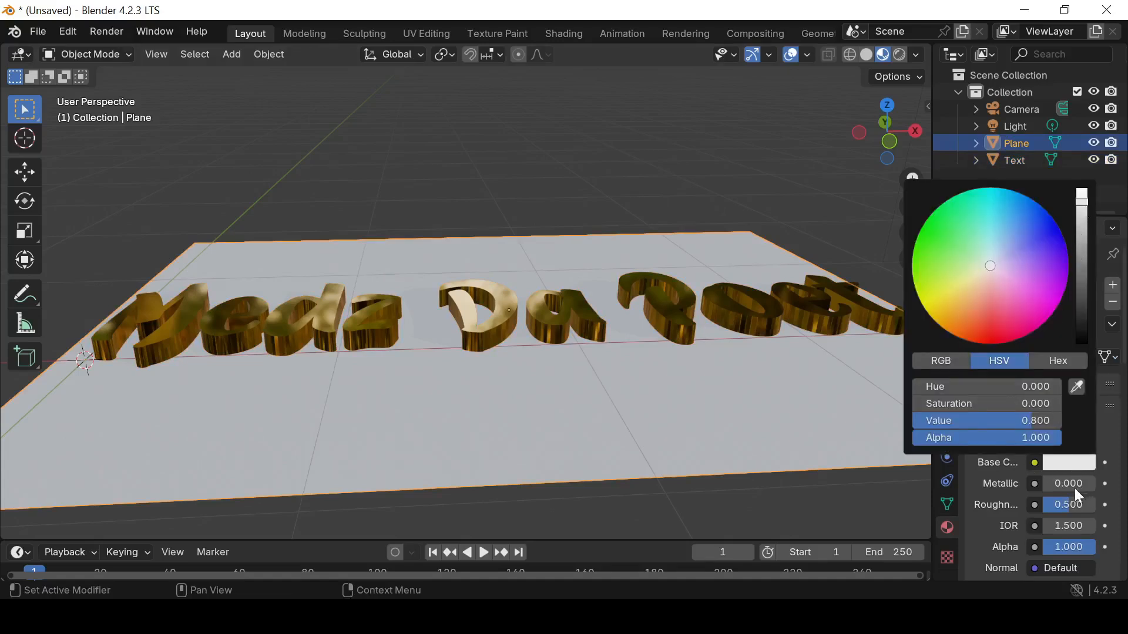
mouse_move(1052, 483)
mouse_down()
mouse_move(1106, 483)
mouse_move(1052, 508)
mouse_up()
middle_drag(709, 337, 496, 304)
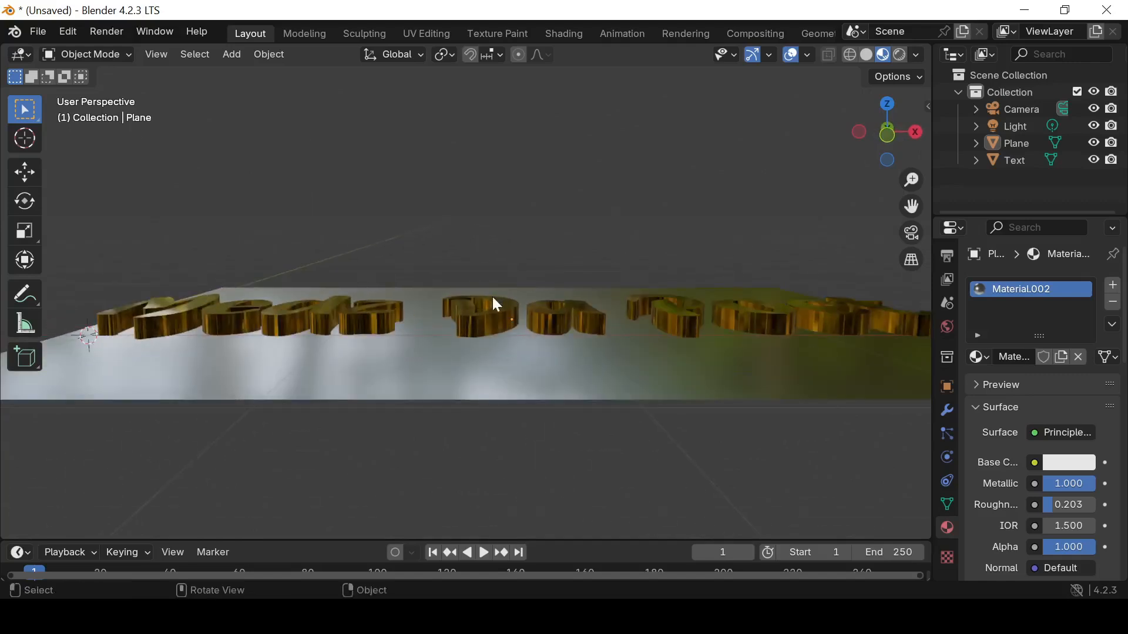
Select the text, enlarge the timeline, and turn on Auto Keying to record a starting keyframe at frame 1
click(493, 332)
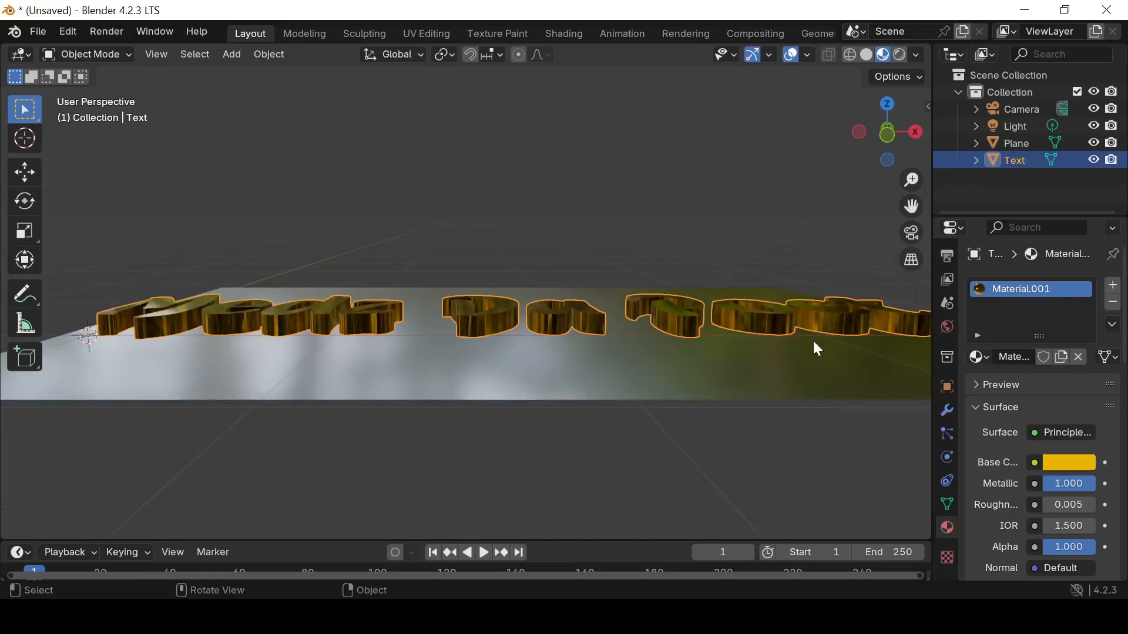
middle_drag(595, 319, 587, 320)
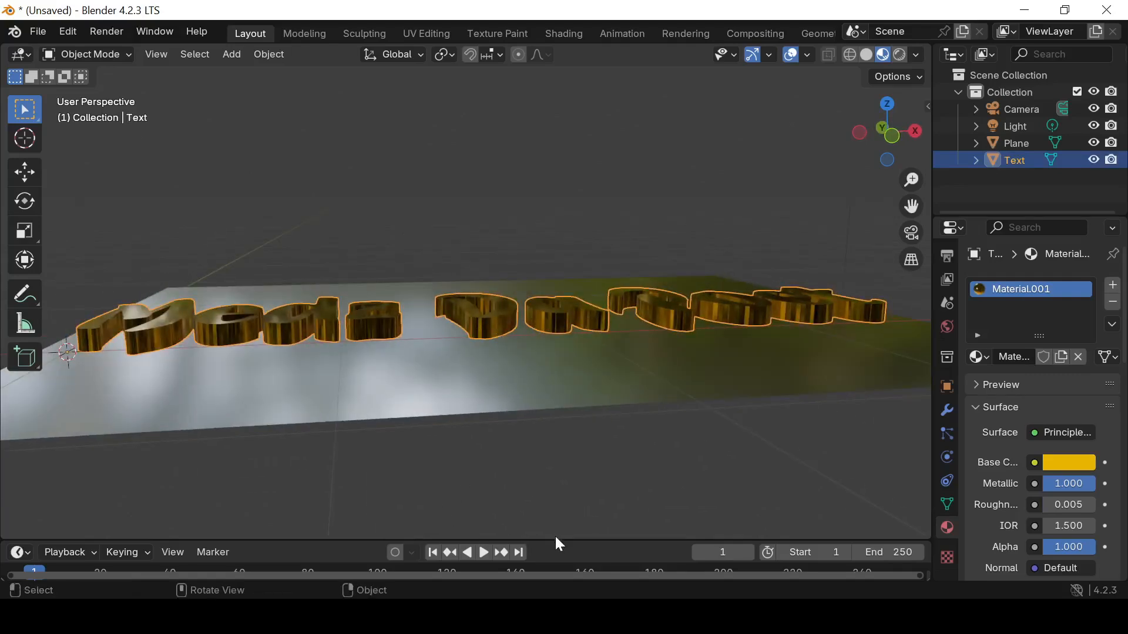
drag(556, 539, 558, 506)
click(395, 516)
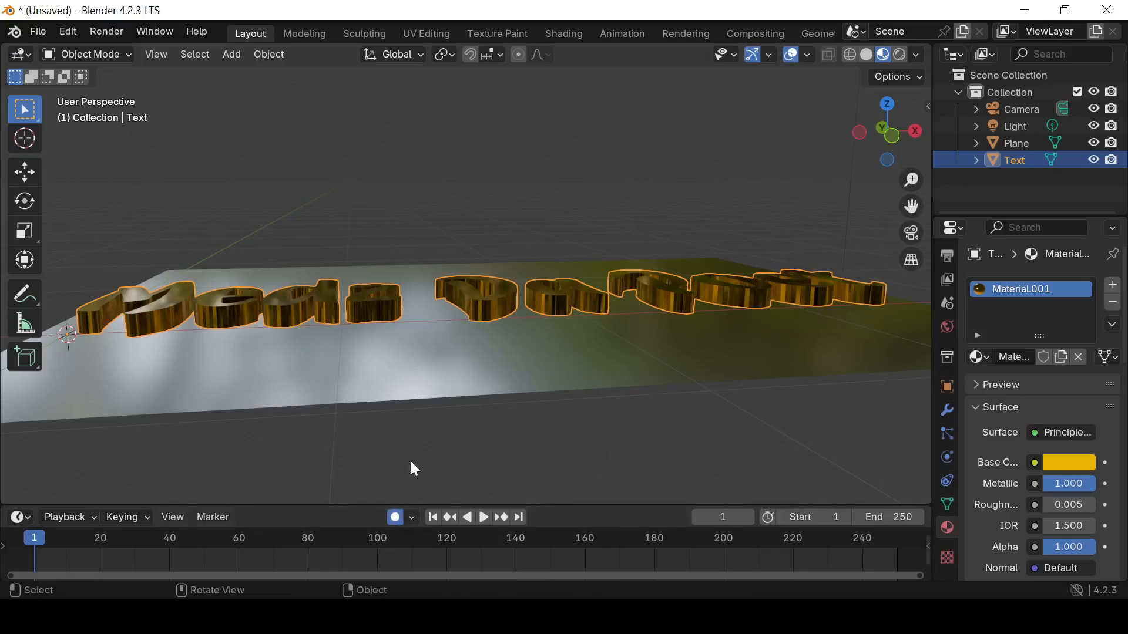
key(g)
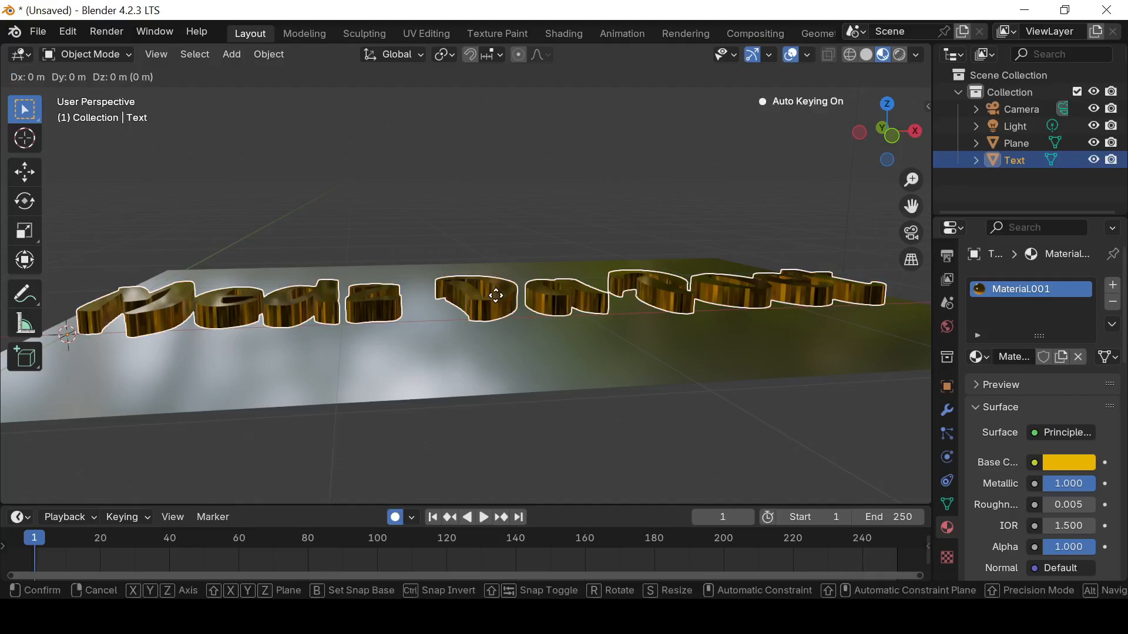
click(495, 295)
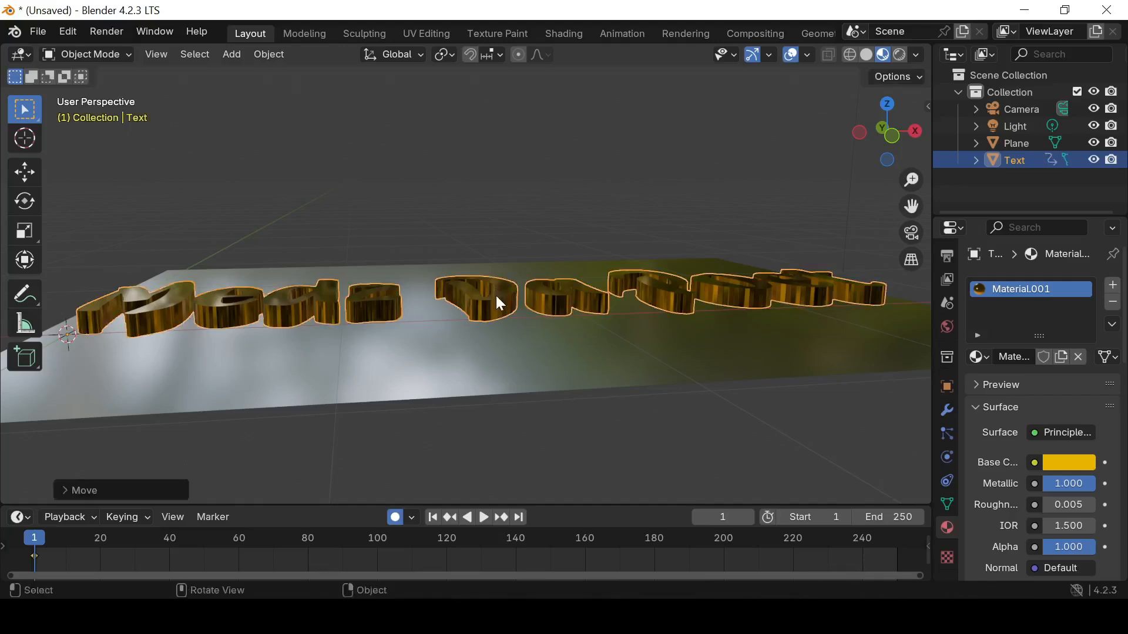
Go to frame 60 and rotate the text about 88° around the X axis to stand it upright
click(47, 556)
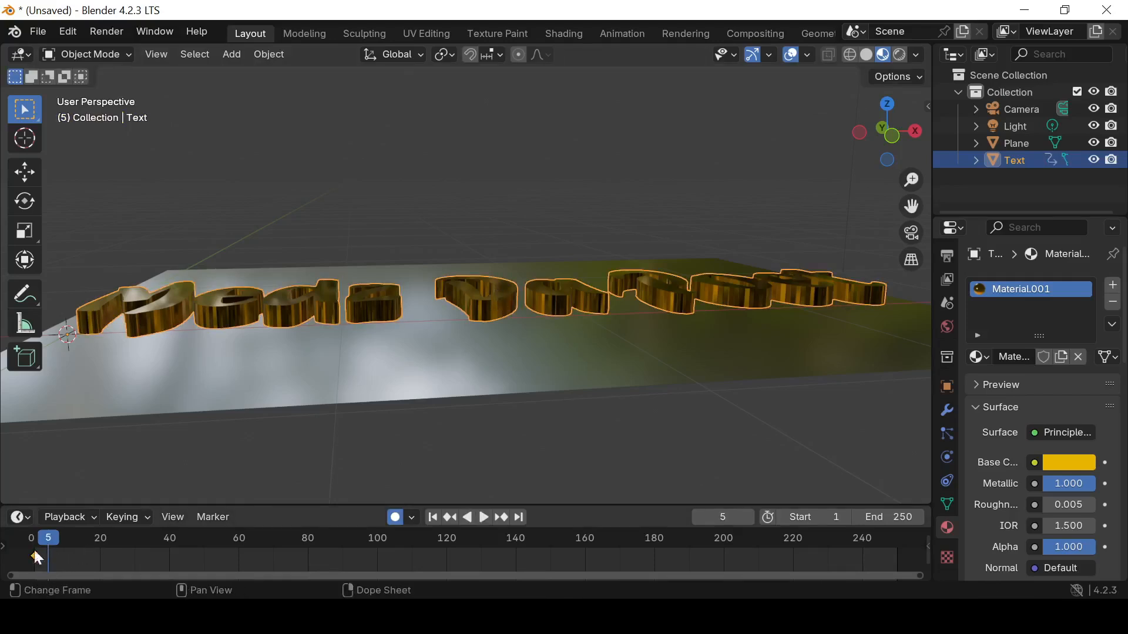
key(space)
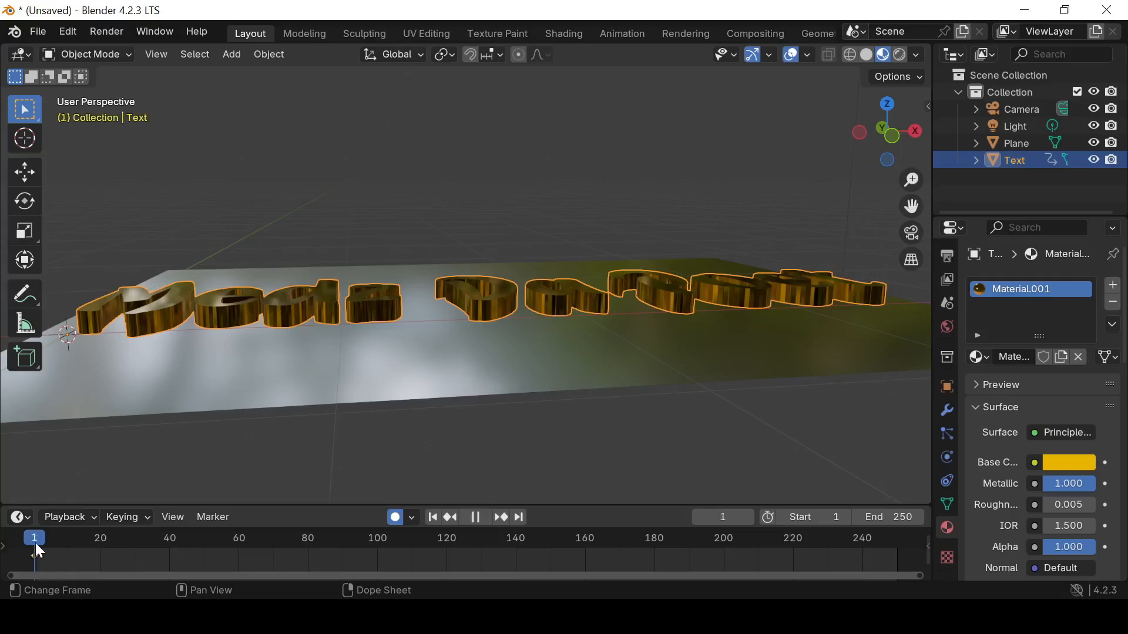
drag(101, 545, 232, 555)
key(space)
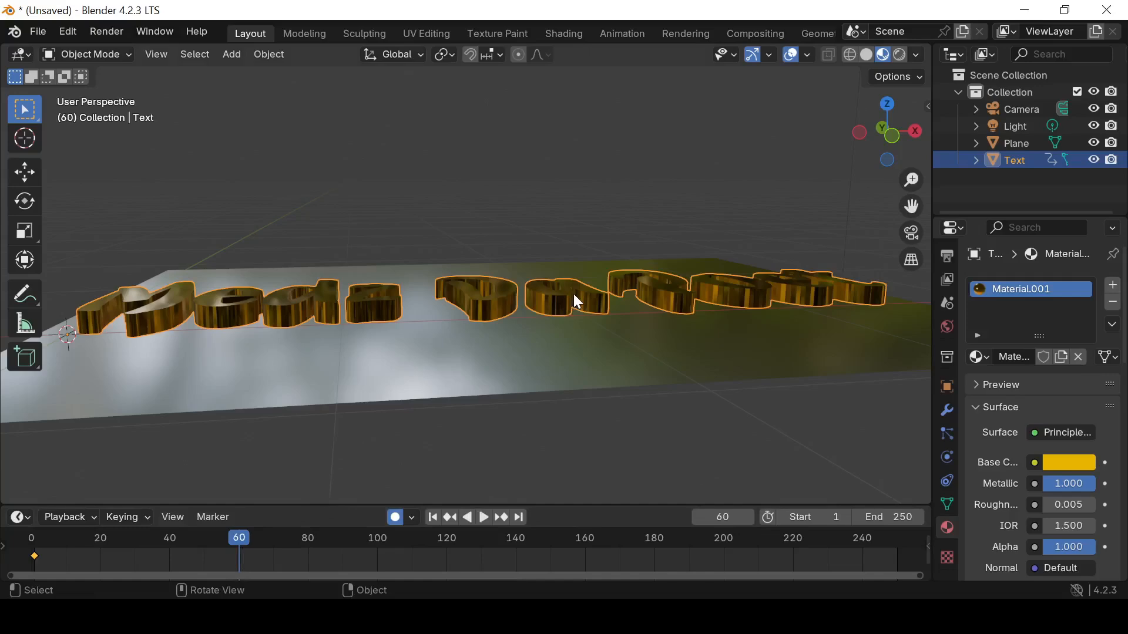
key(r)
key(x)
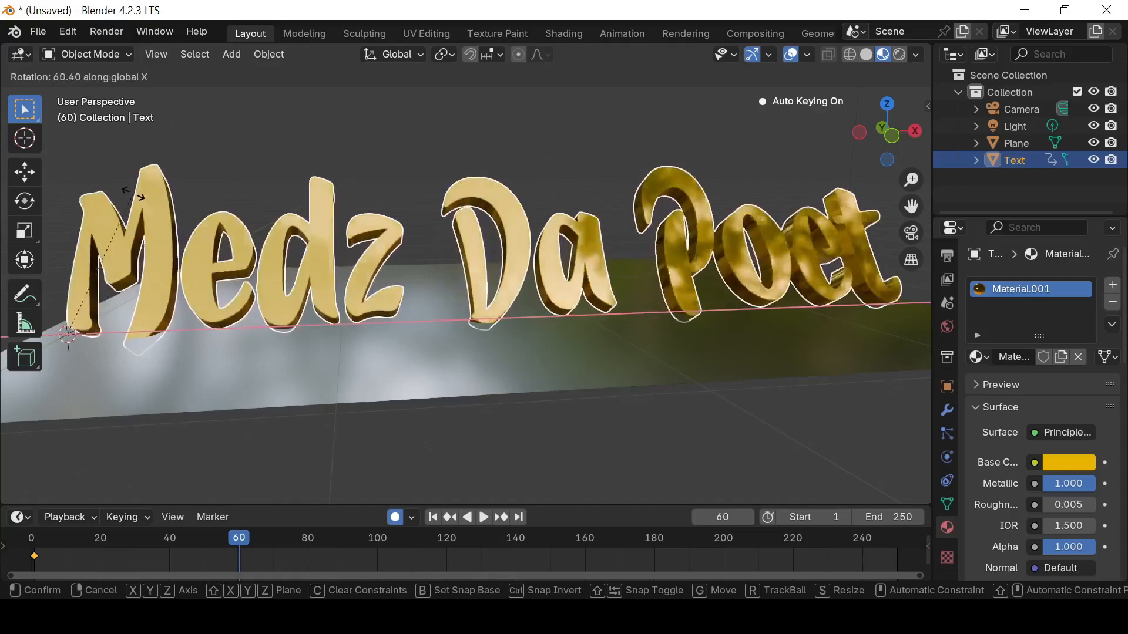
click(69, 216)
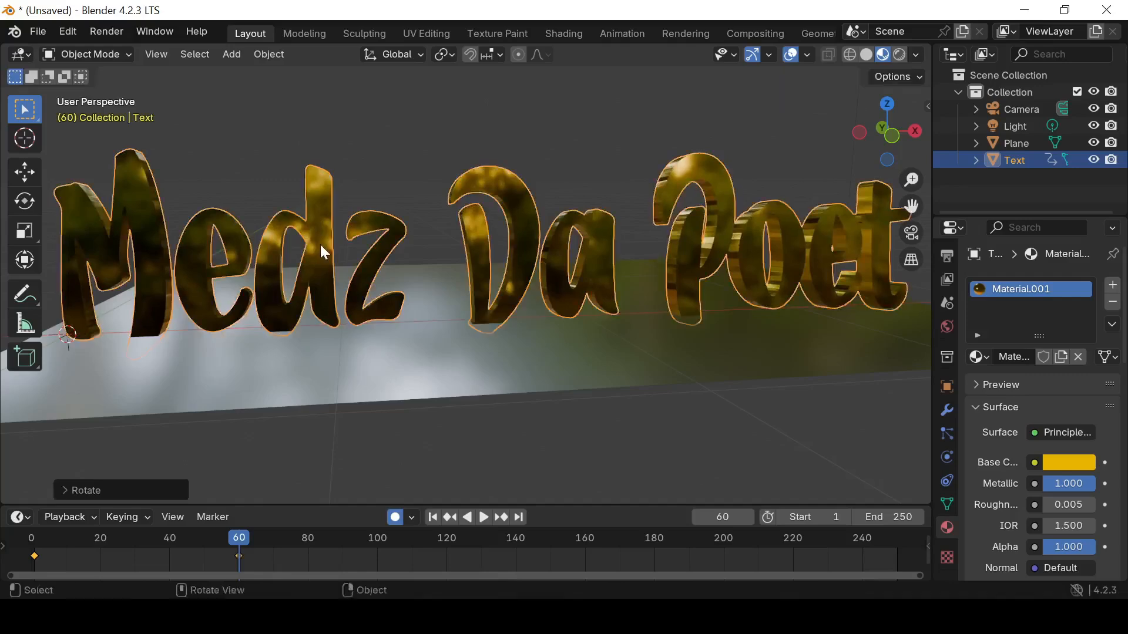
Refine the text's X rotation at frame 60 to about 90.9° and check its transform values
scroll(322, 249, down, 4)
middle_drag(325, 263, 411, 282)
key(r)
key(x)
click(513, 270)
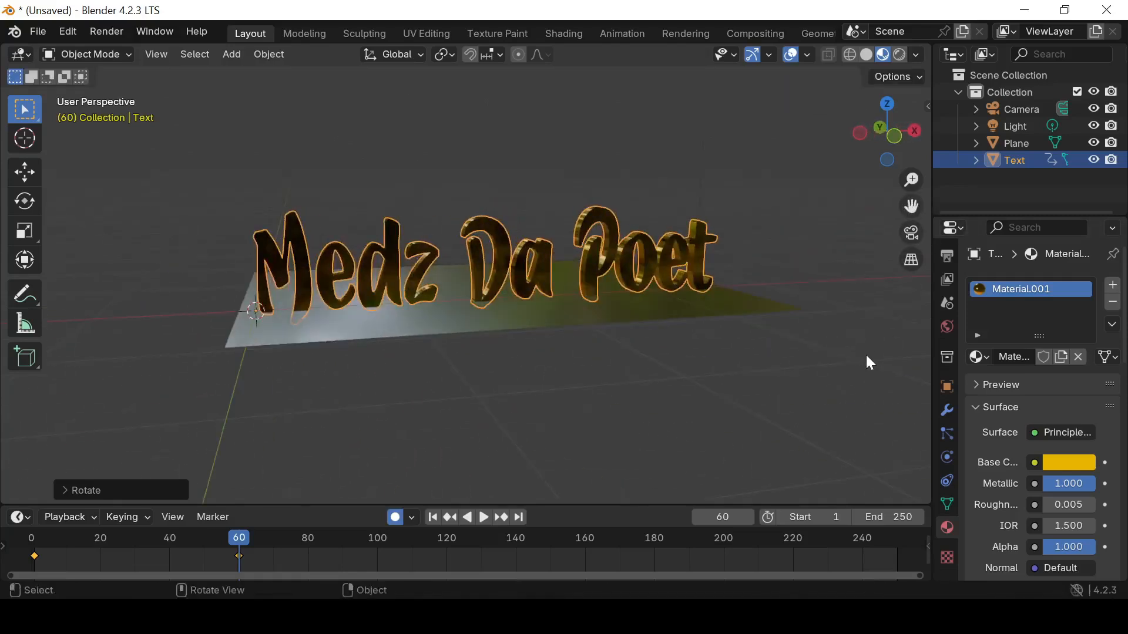
key(n)
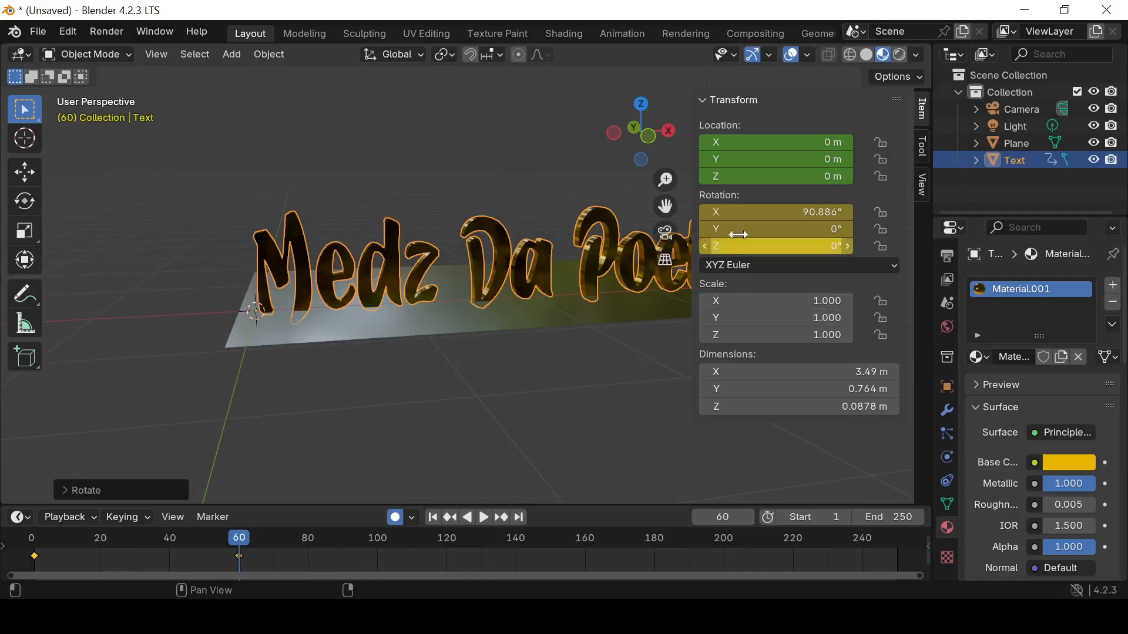
key(n)
mouse_move(598, 352)
middle_down()
mouse_move(577, 285)
mouse_move(647, 327)
mouse_move(593, 346)
middle_up()
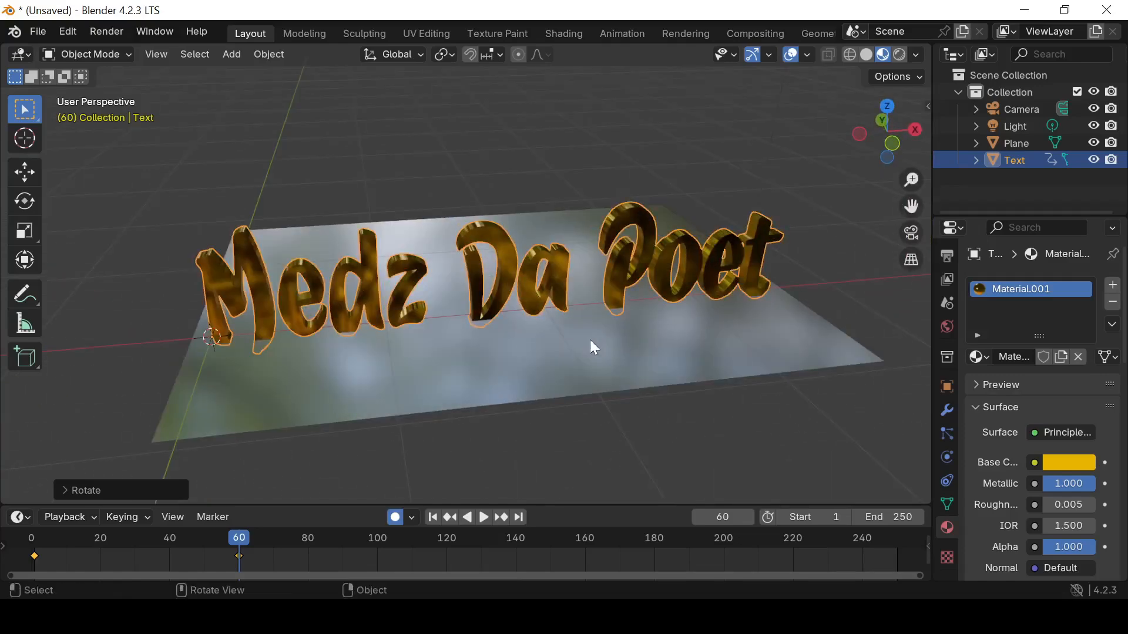
Adjust the text's position along the Y axis at frame 60 and play the animation
click(594, 355)
key(g)
key(y)
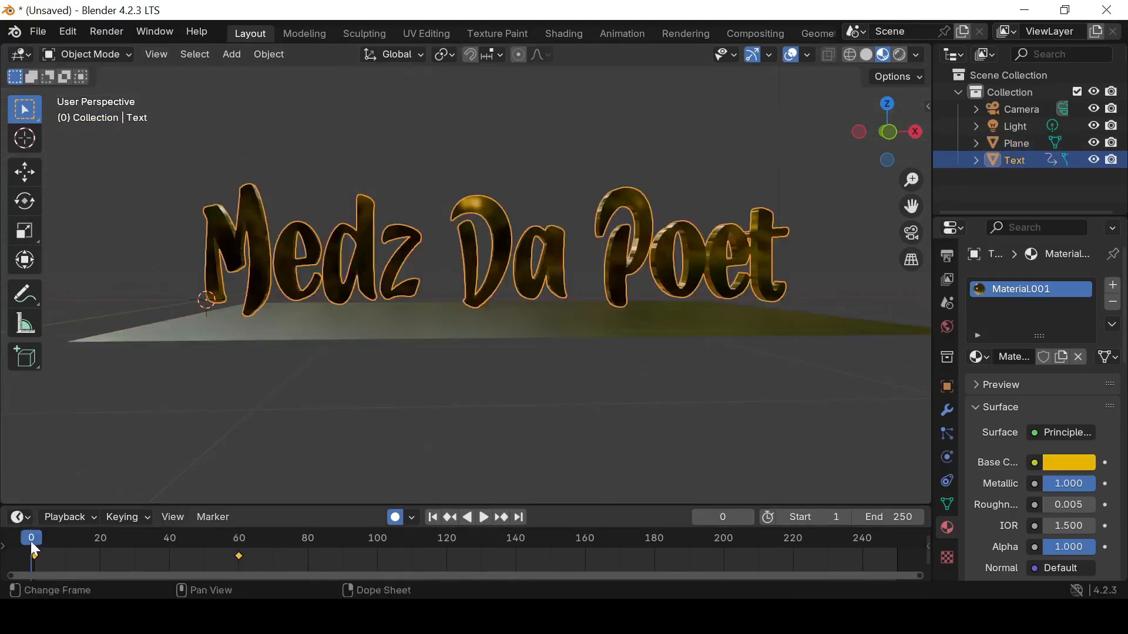
key(space)
Return to frame 1 and rotate the text about -92° around the X axis to lay it flat on the plane
click(45, 540)
drag(44, 541, 33, 544)
key(space)
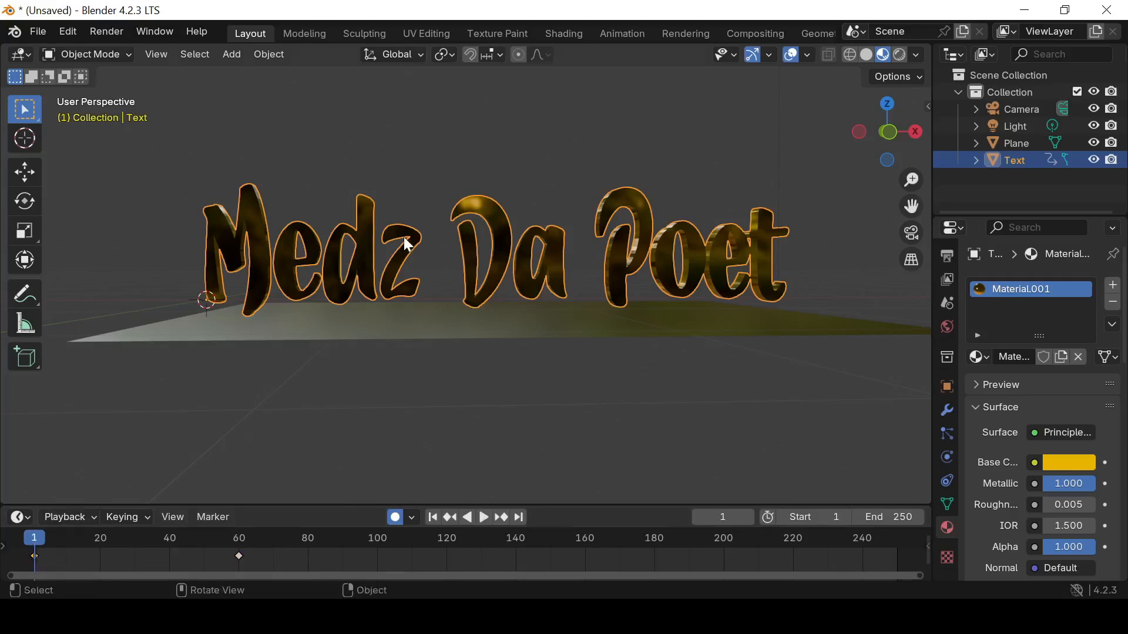
key(r)
key(x)
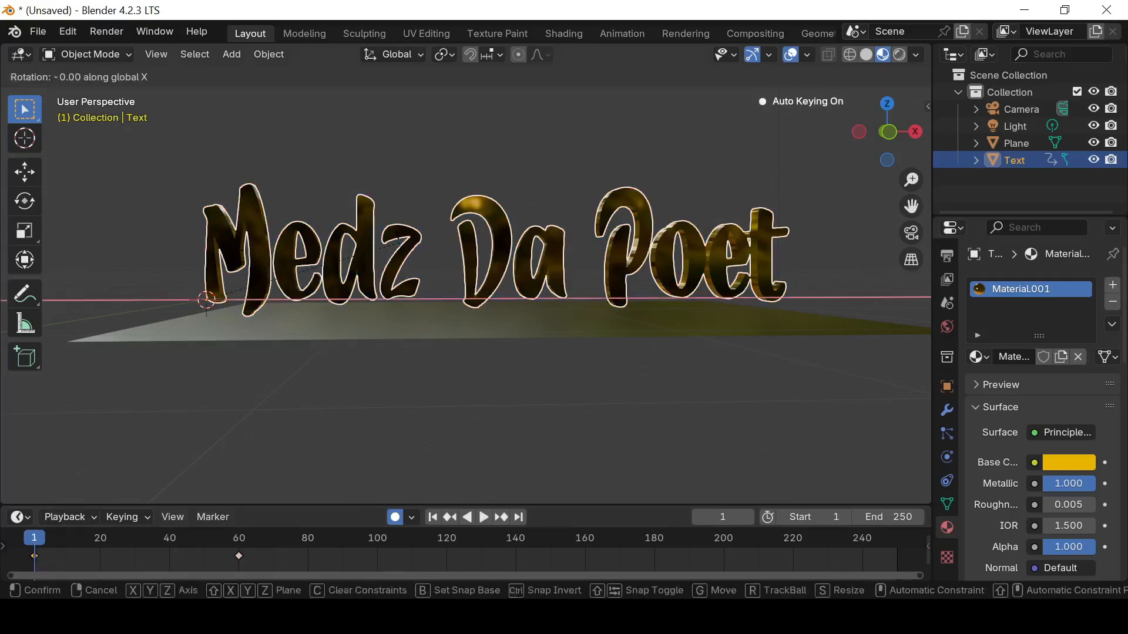
click(238, 427)
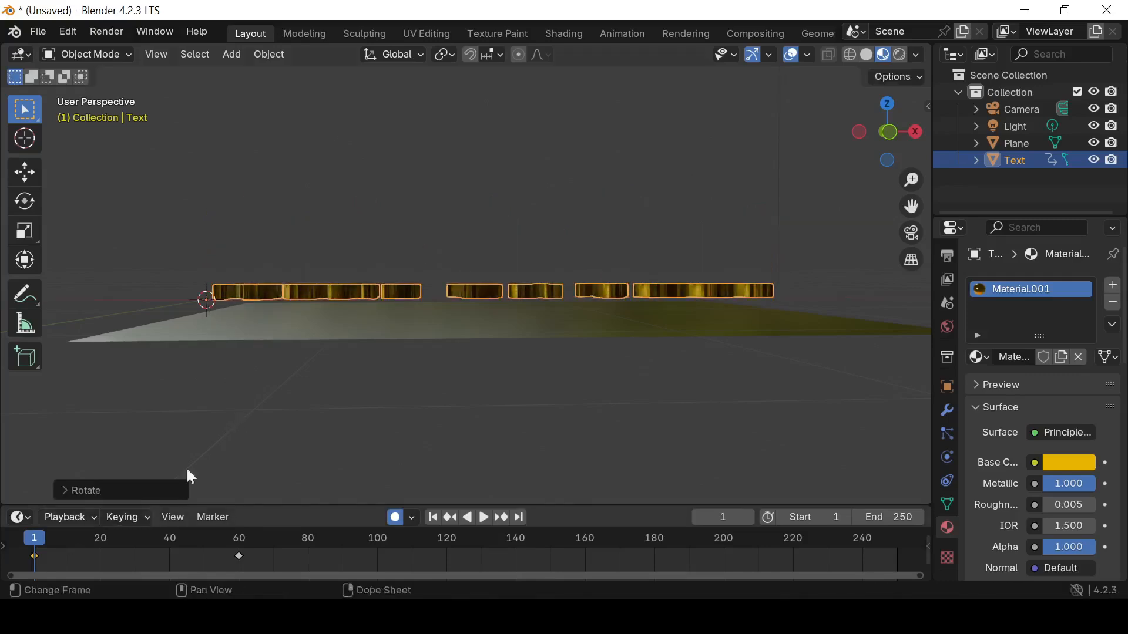
Play the animation and scrub between the start and frame 60 to check the text's stand-up motion
click(483, 517)
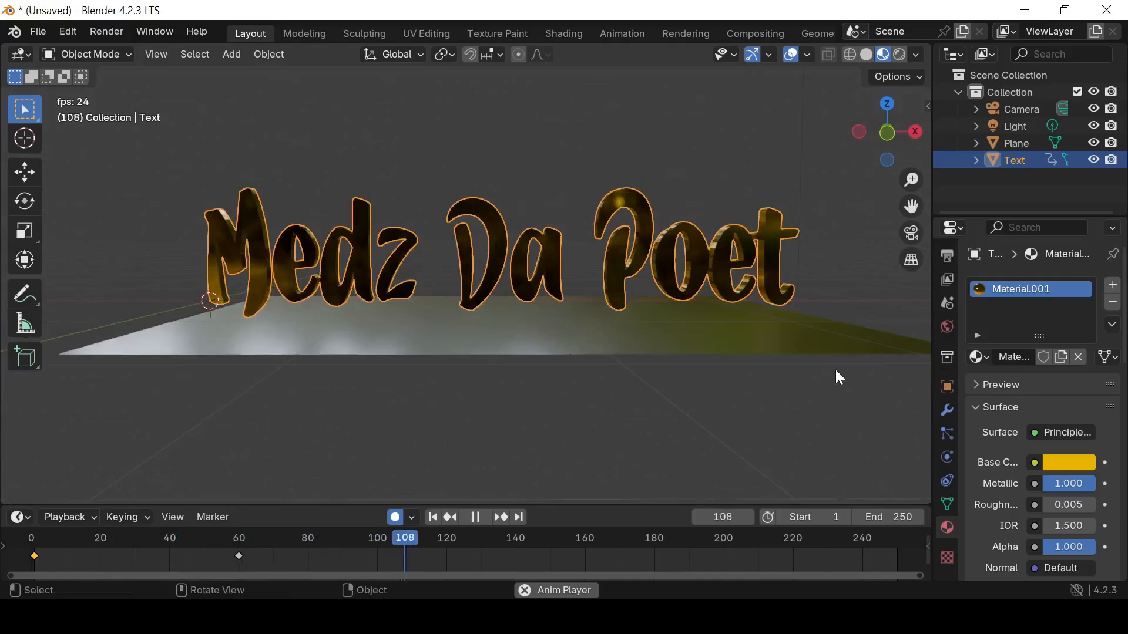
drag(398, 535, 34, 549)
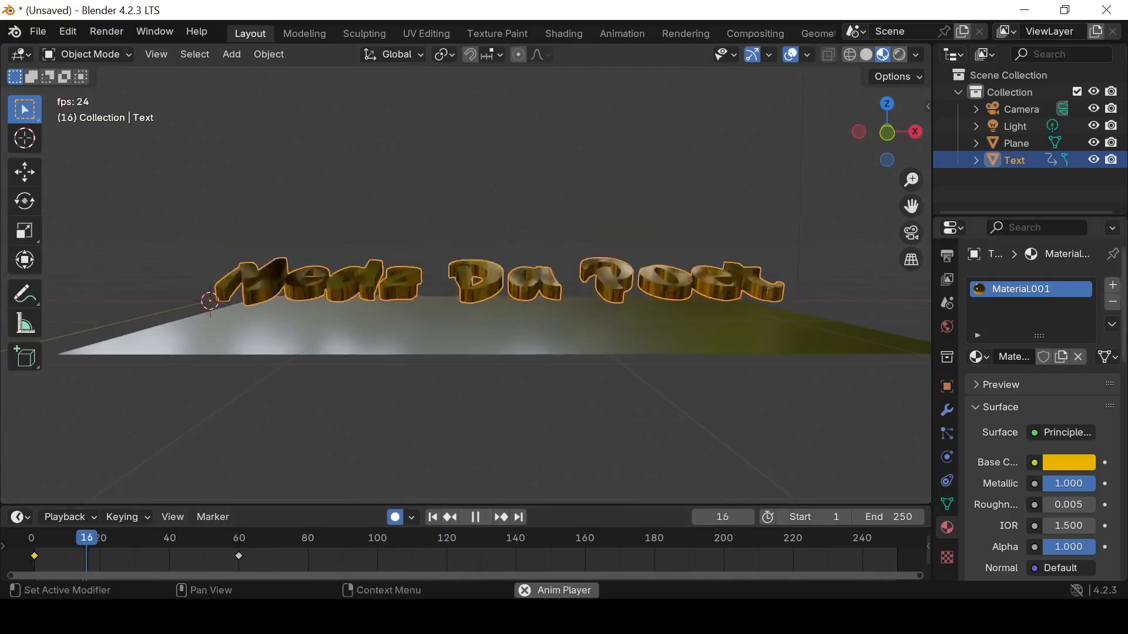
click(474, 517)
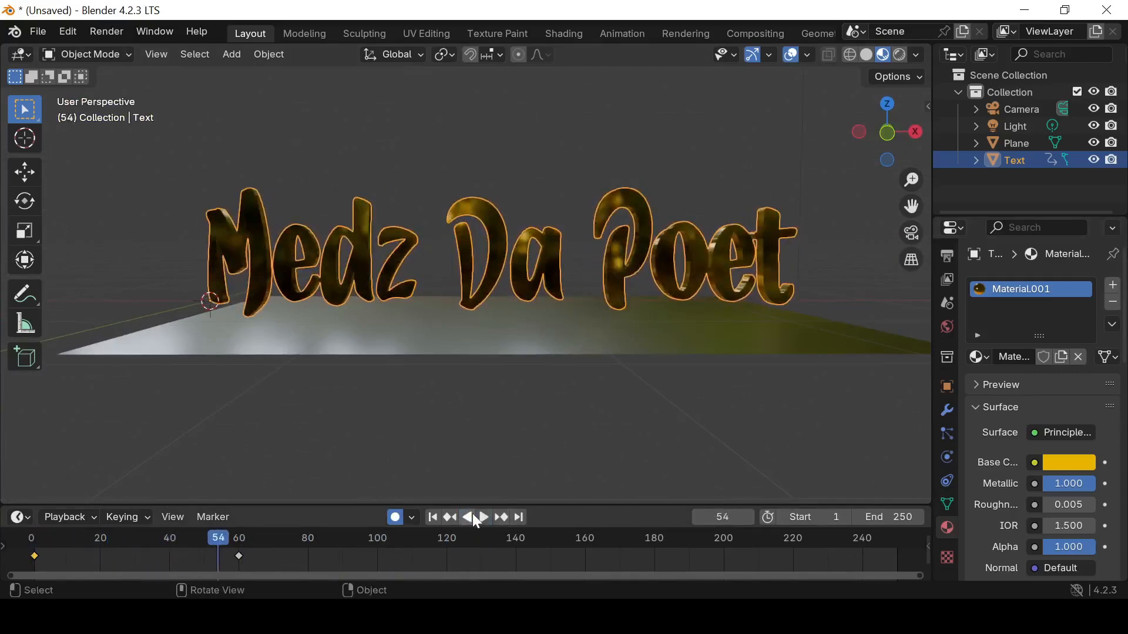
drag(217, 542, 241, 549)
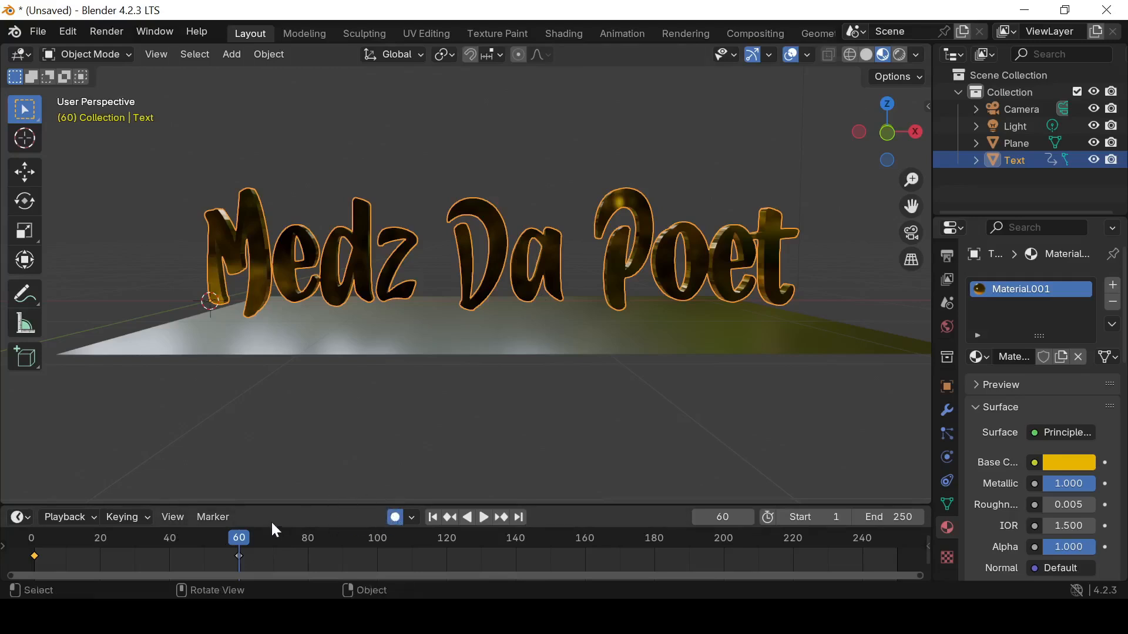
drag(238, 535, 26, 544)
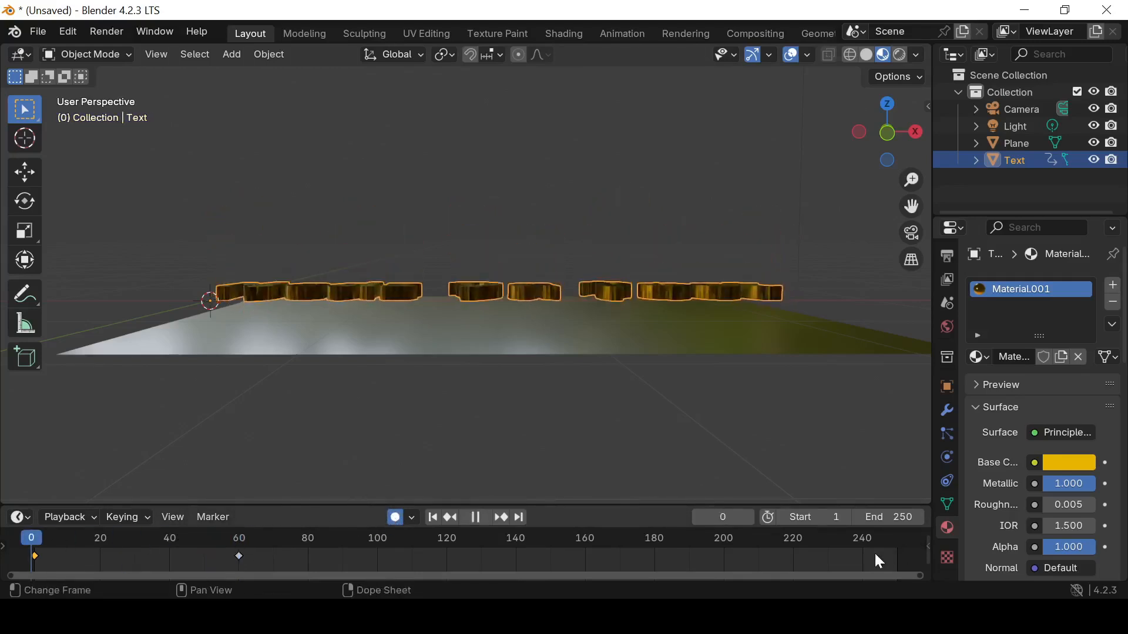